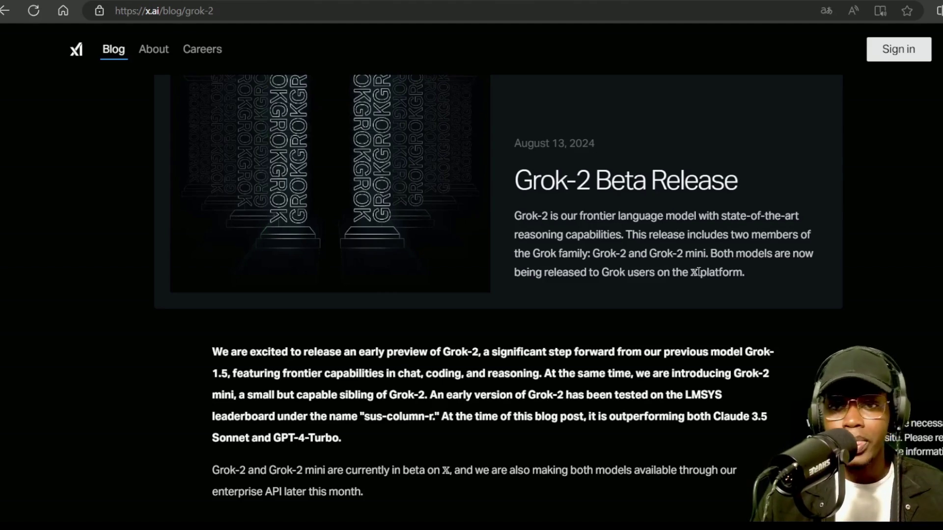
# - In the LMSYS Chatbot Arena side-by-side comparison, choose sus-column-r, the early Grok-2 name given in the xAI blog post, as Model A
pyautogui.scroll(-1, 699, 272)
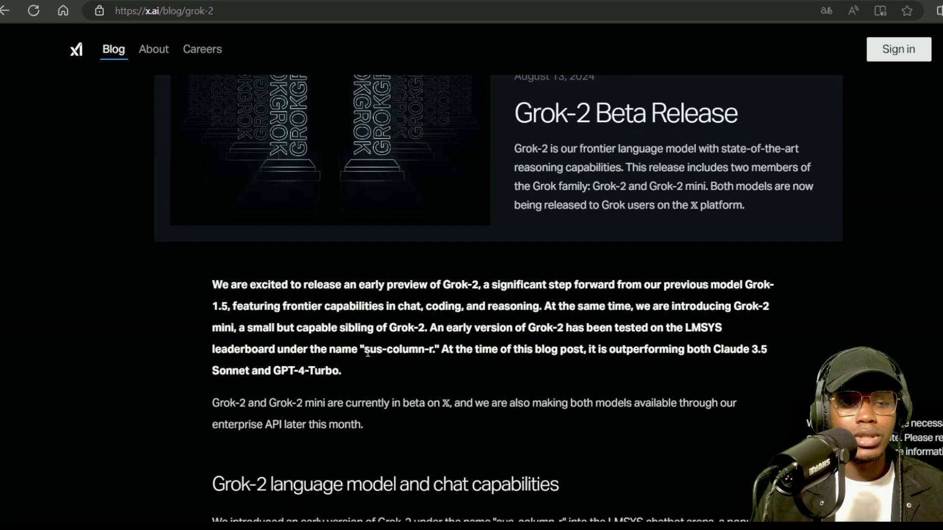
pyautogui.moveTo(365, 350); pyautogui.dragTo(434, 350)
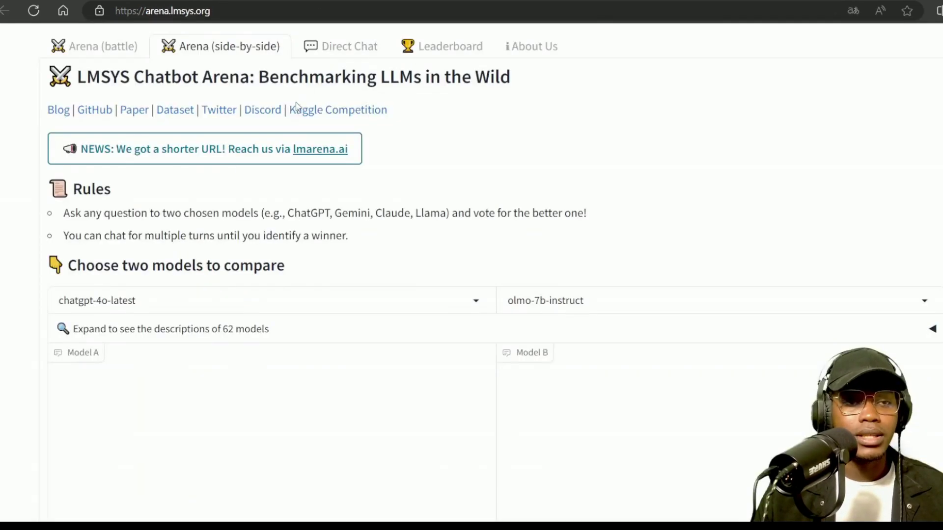
pyautogui.click(357, 309)
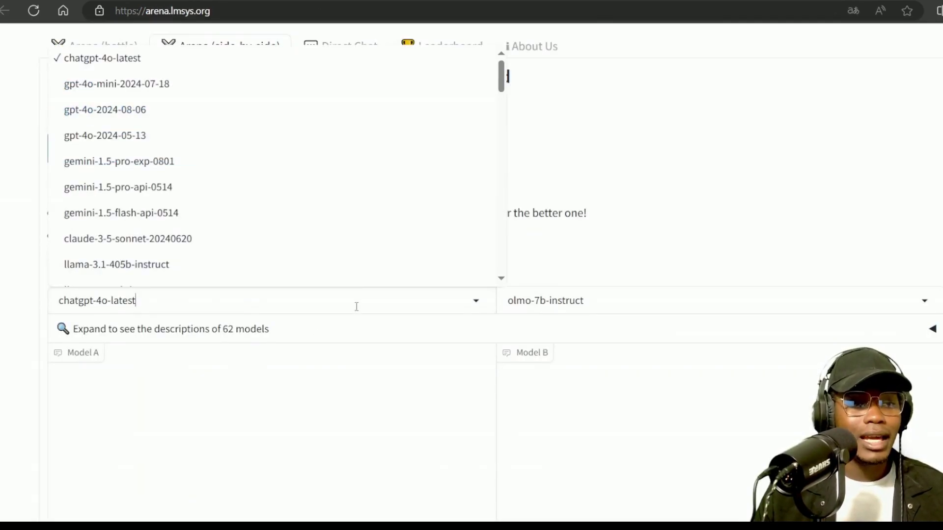
pyautogui.scroll(-5, 333, 207)
pyautogui.scroll(-1, 333, 207)
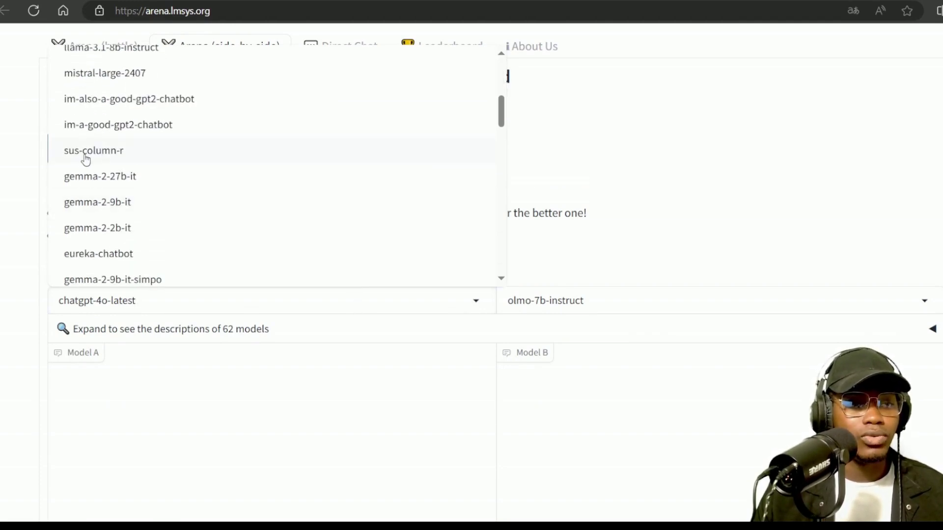
pyautogui.click(104, 153)
pyautogui.scroll(-10, 254, 293)
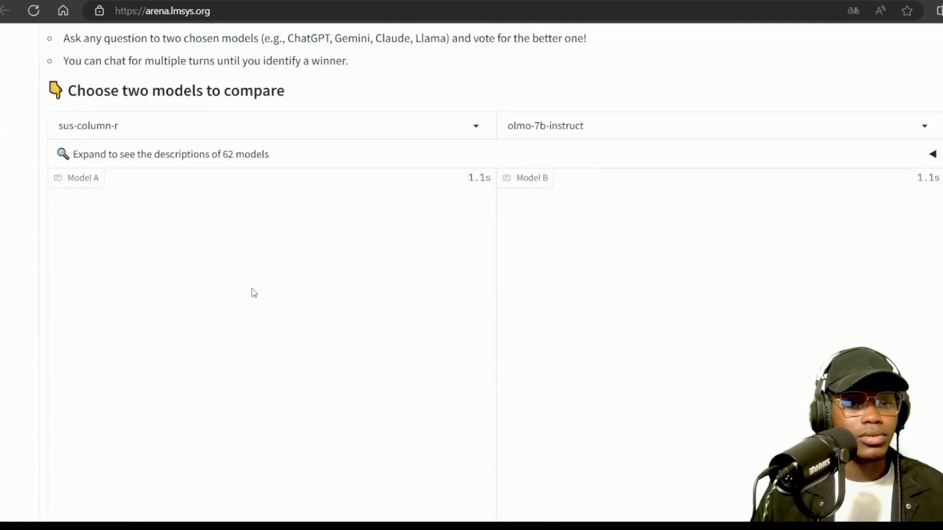
pyautogui.scroll(10, 326, 311)
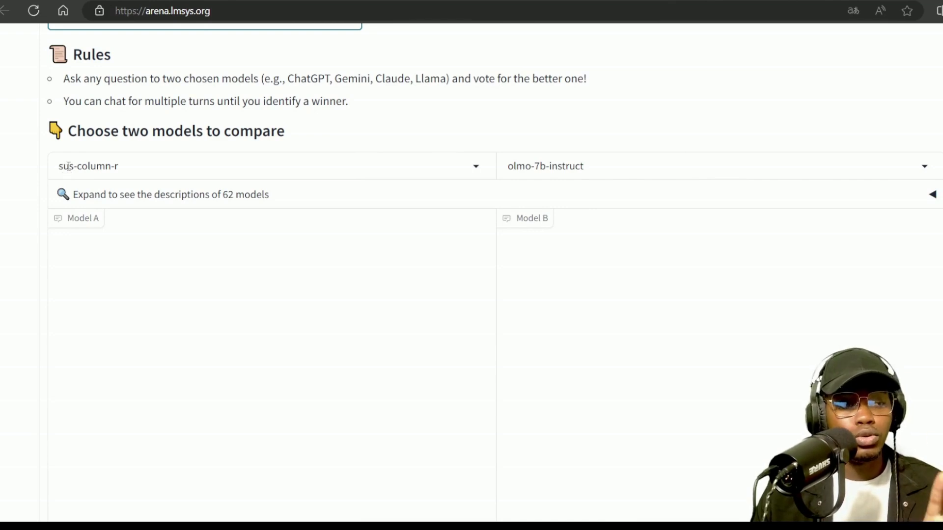
pyautogui.scroll(2, 121, 165)
pyautogui.scroll(-1, 62, 238)
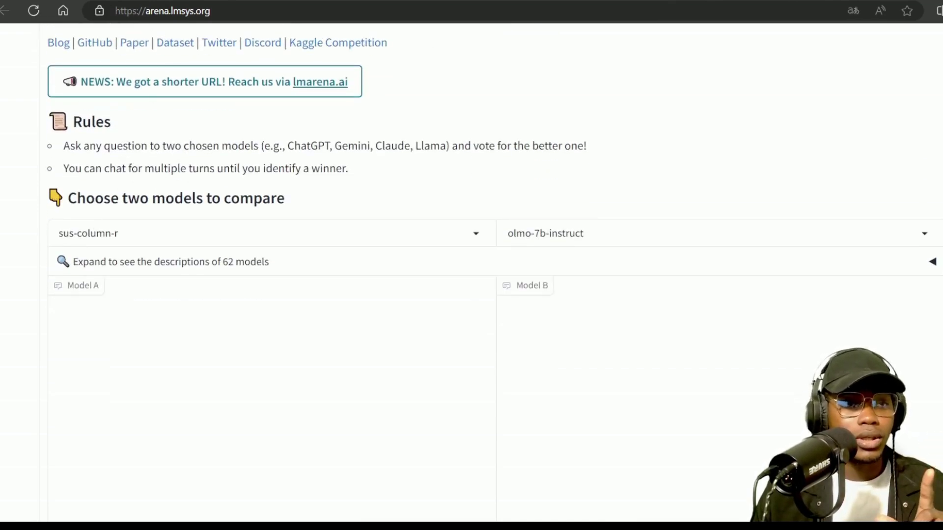
# - Return to the xAI Grok-2 blog post and examine its Chatbot Arena ELO, win-rate and AI Tutor factuality charts
pyautogui.click(190, 13)
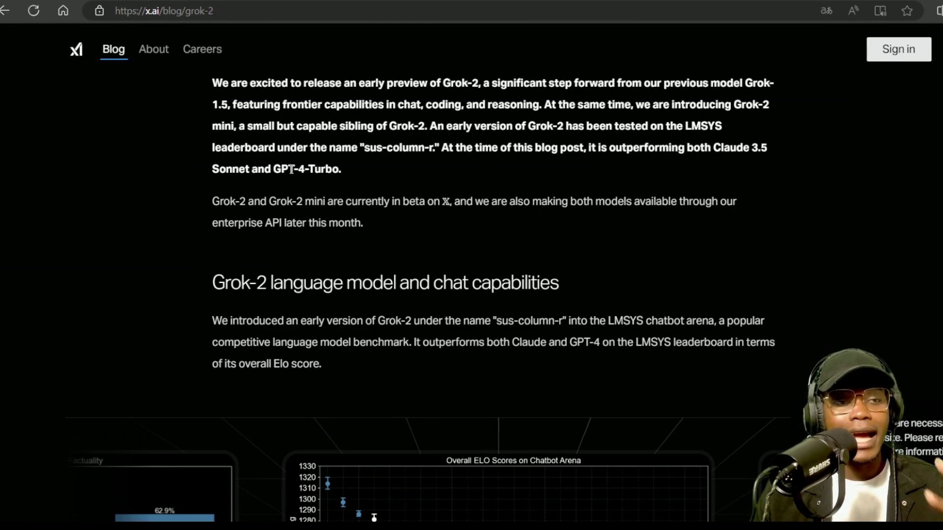
pyautogui.scroll(-3, 422, 212)
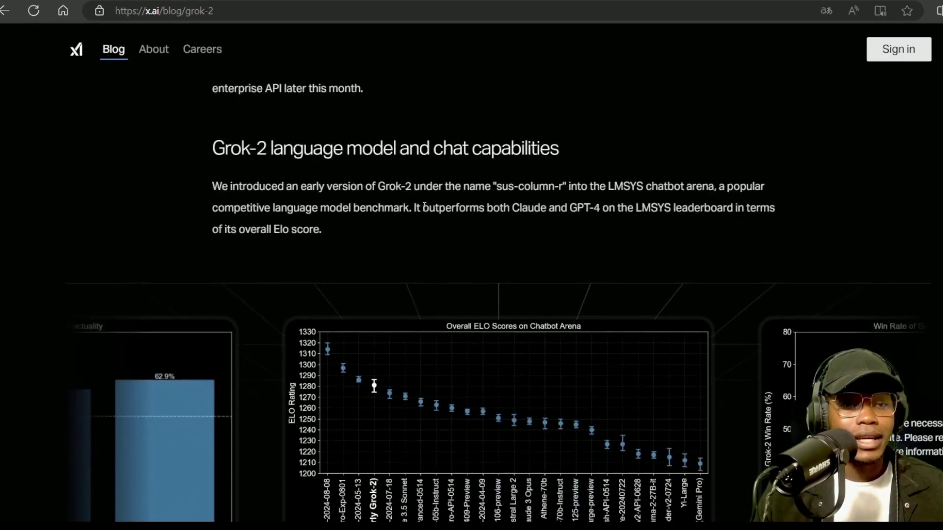
pyautogui.scroll(3, 516, 226)
pyautogui.scroll(-3, 617, 239)
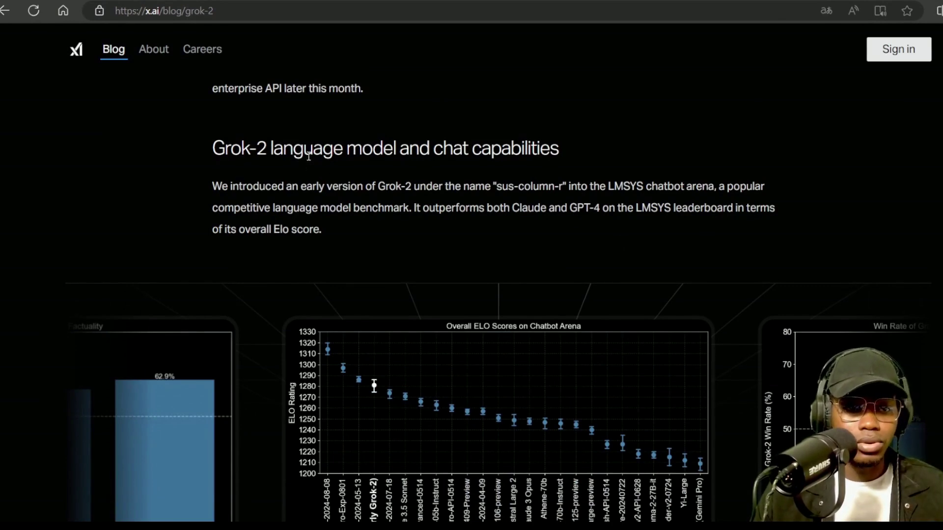
pyautogui.scroll(-4, 644, 226)
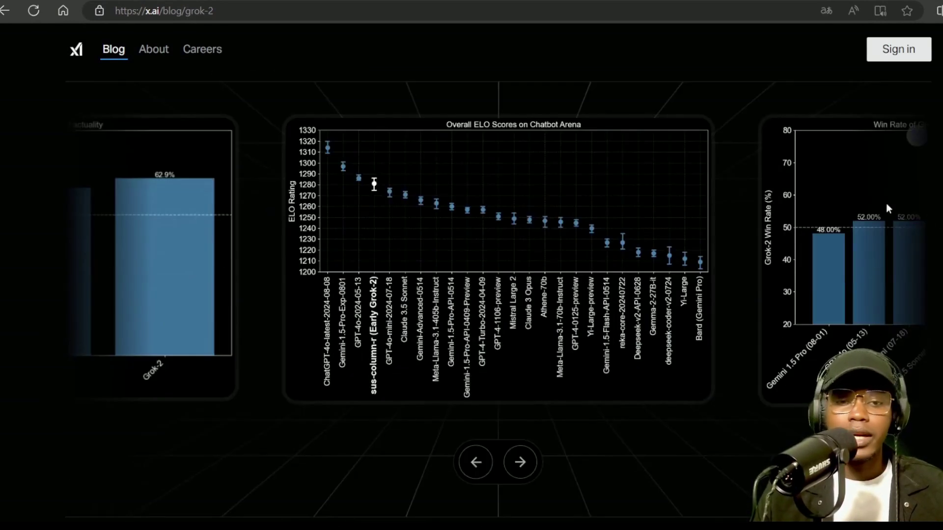
pyautogui.moveTo(915, 237); pyautogui.dragTo(74, 231)
pyautogui.moveTo(294, 231); pyautogui.dragTo(55, 238)
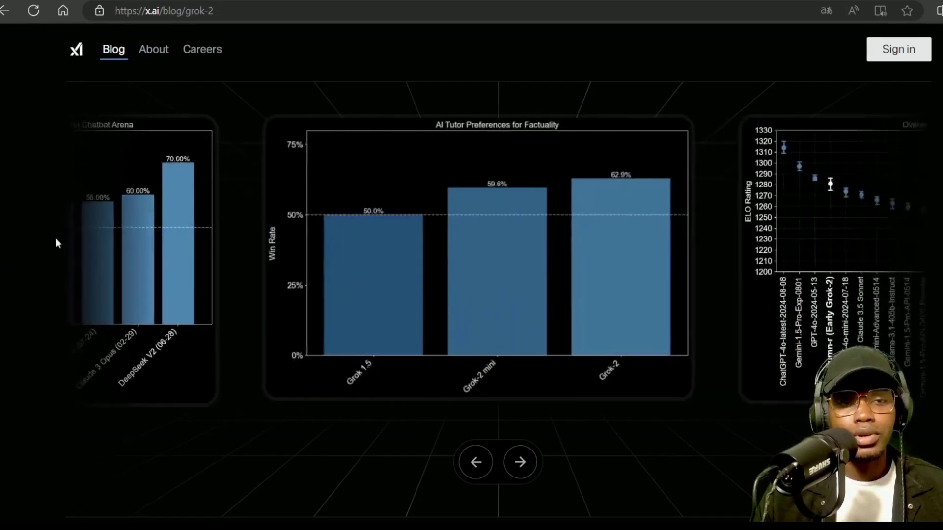
# - Read the Benchmarks section of the Grok-2 post, including the table comparing Grok-2 with other models
pyautogui.scroll(-3, 446, 298)
pyautogui.scroll(-10, 447, 295)
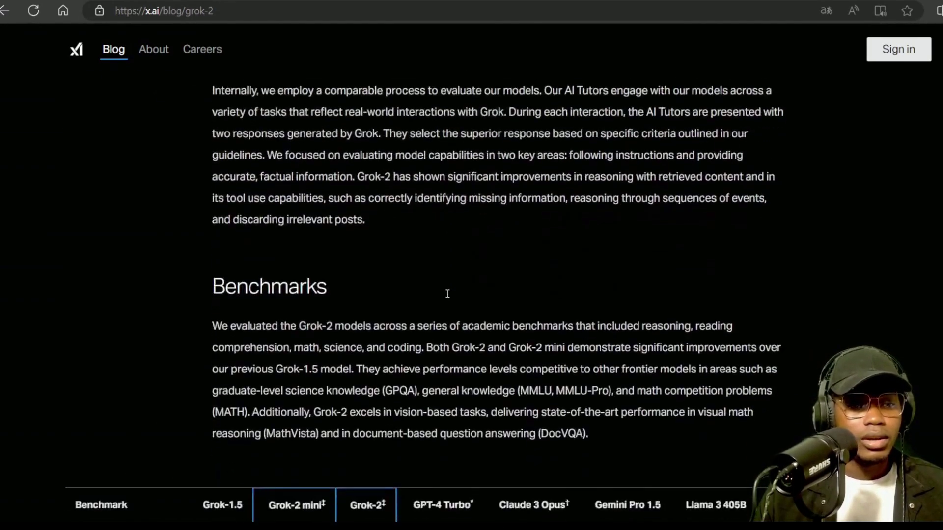
pyautogui.scroll(-6, 447, 293)
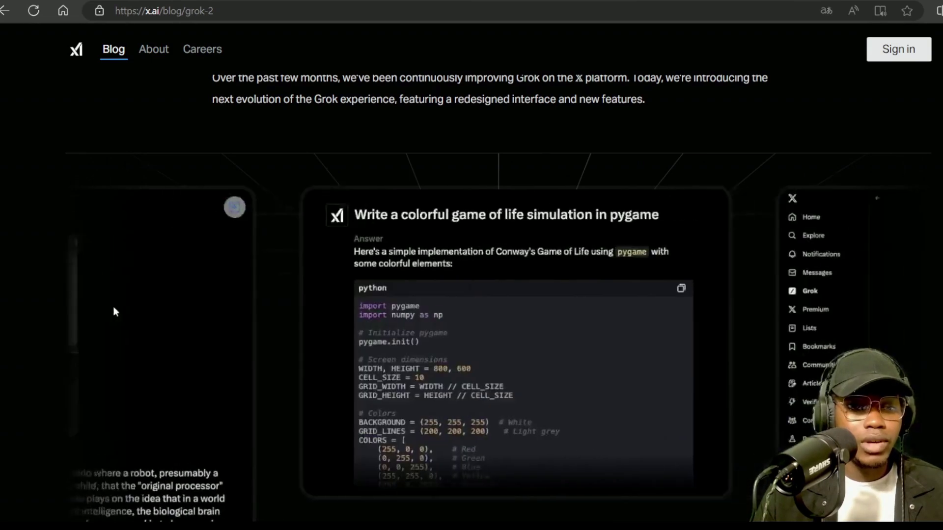
# - Browse the carousel of Grok examples: the redesigned X interface, the meme explanation and the pygame game of life code
pyautogui.scroll(-2, 255, 320)
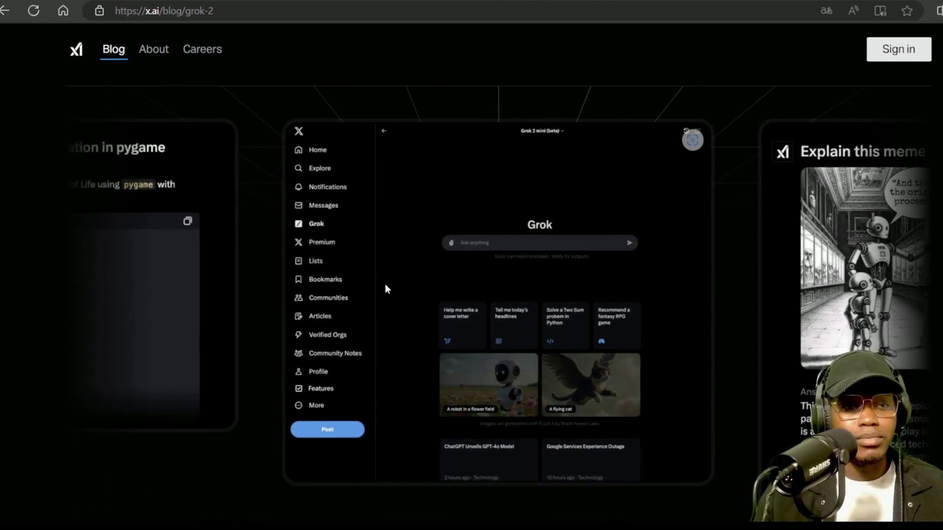
pyautogui.moveTo(614, 264); pyautogui.dragTo(472, 263)
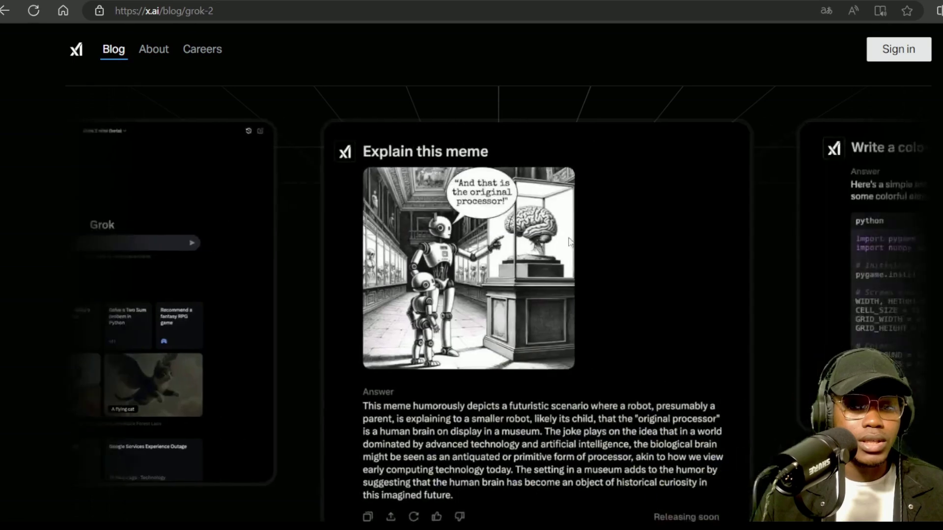
pyautogui.moveTo(636, 237); pyautogui.dragTo(511, 226)
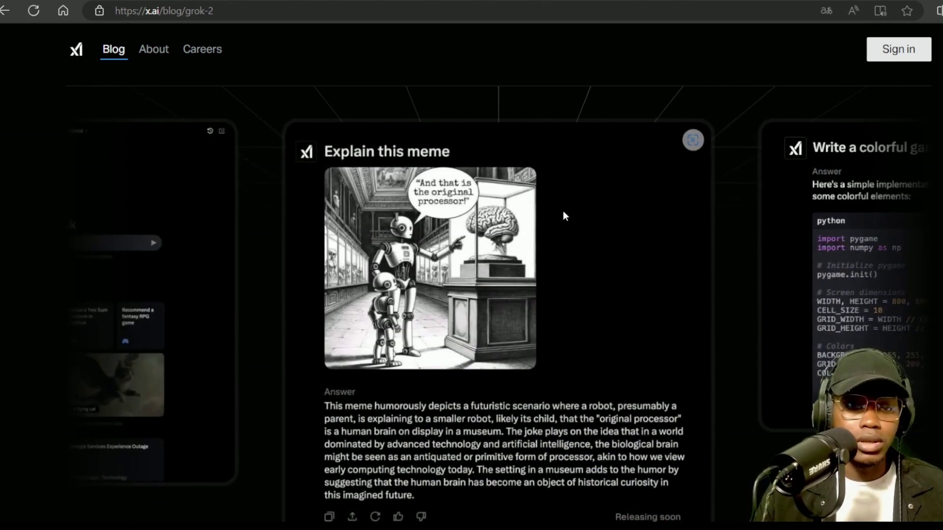
pyautogui.moveTo(600, 200); pyautogui.dragTo(390, 201)
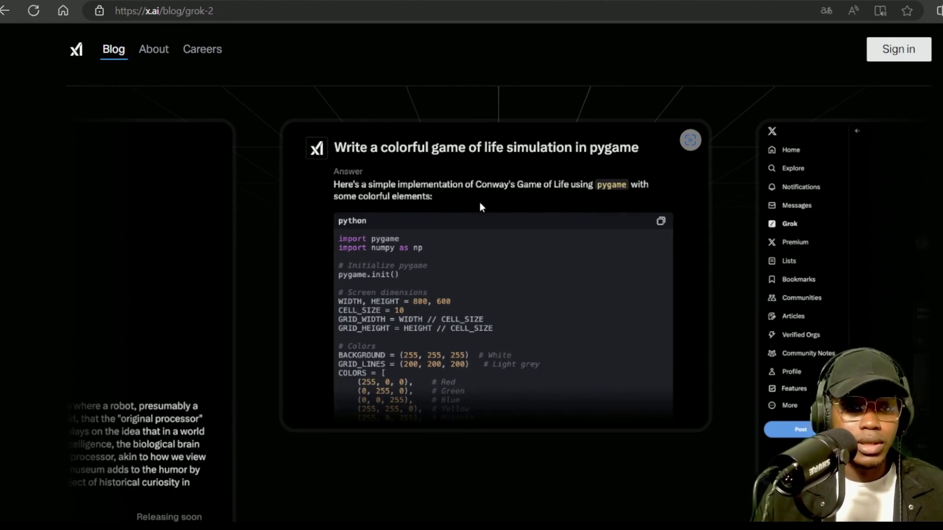
pyautogui.moveTo(482, 204); pyautogui.dragTo(446, 209)
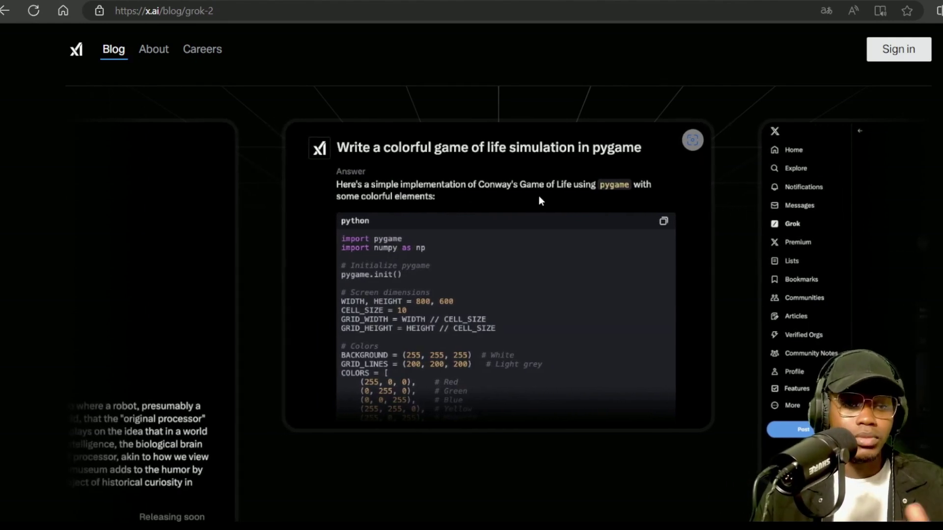
pyautogui.moveTo(578, 194); pyautogui.dragTo(79, 191)
pyautogui.moveTo(517, 190); pyautogui.dragTo(219, 189)
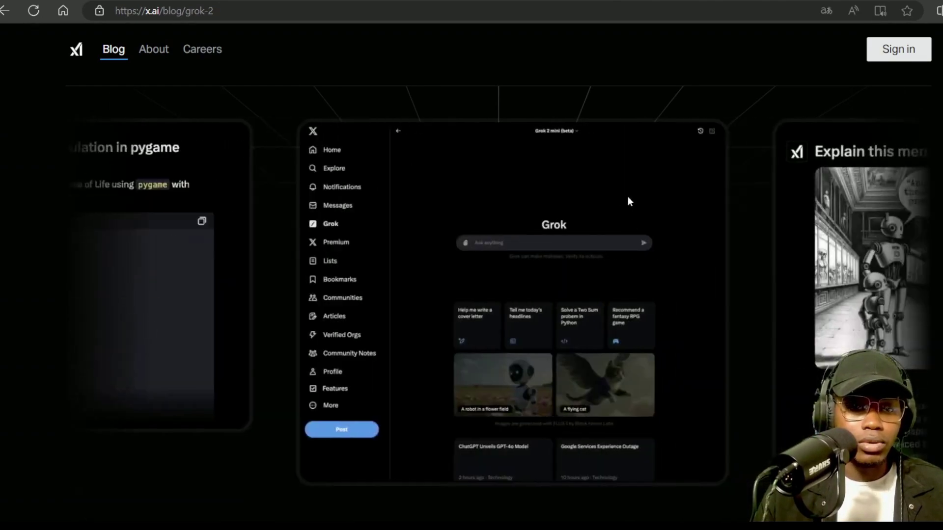
pyautogui.moveTo(665, 202); pyautogui.dragTo(349, 213)
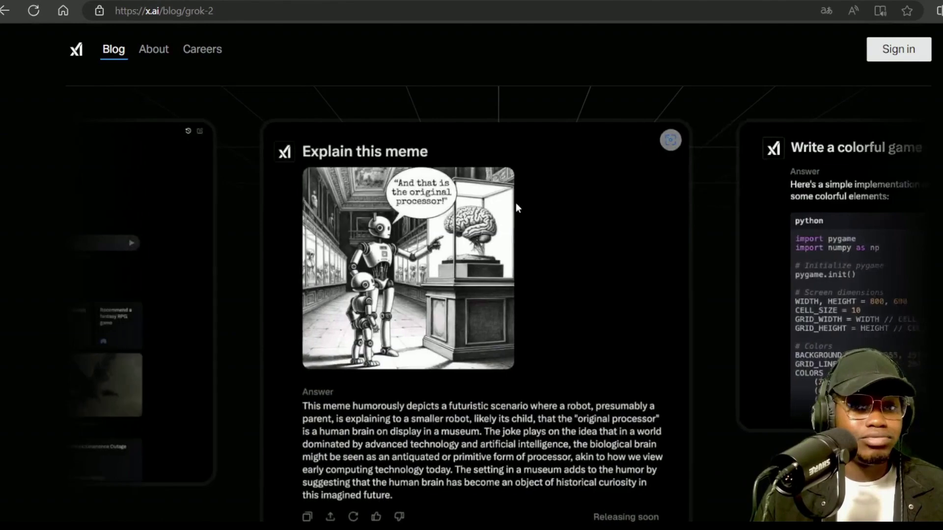
pyautogui.moveTo(516, 208); pyautogui.dragTo(301, 210)
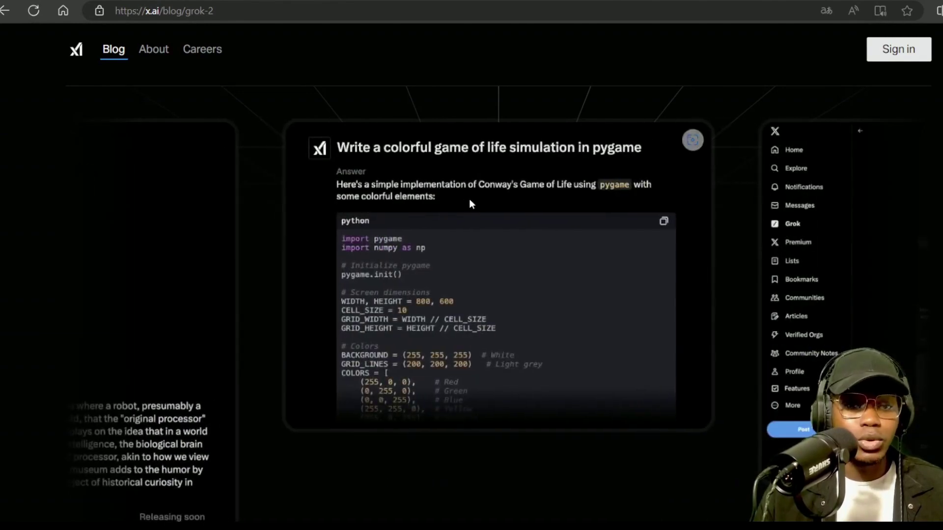
pyautogui.moveTo(469, 204); pyautogui.dragTo(302, 205)
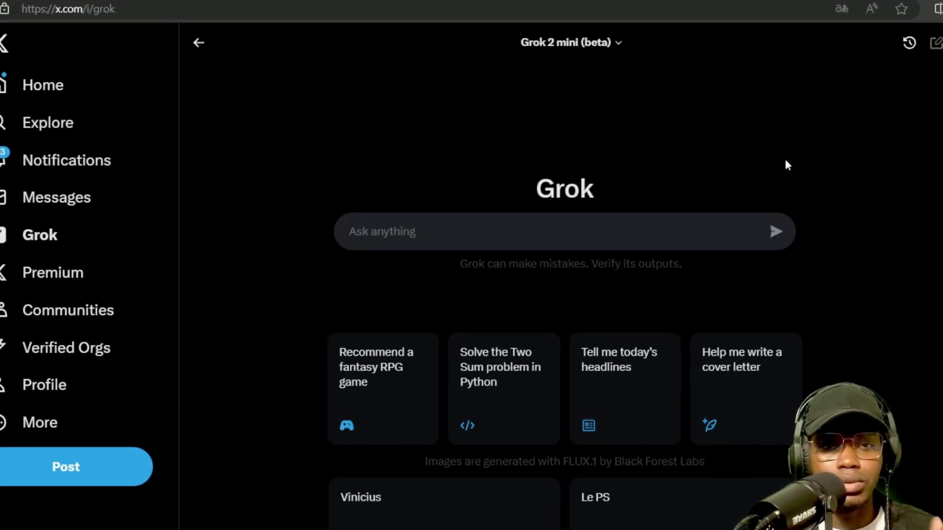
# - Switch to Grok on X and check which models and modes its model selector offers, leaving the selection as it is
pyautogui.click(577, 43)
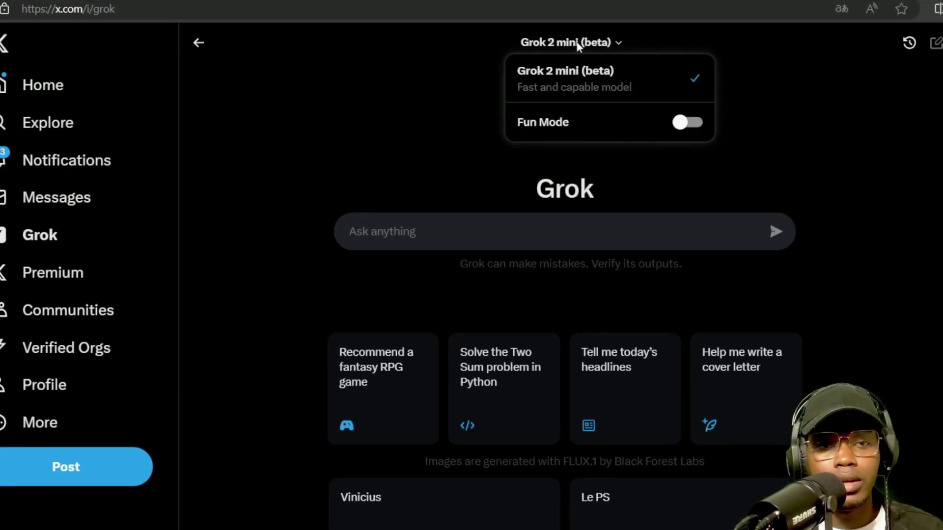
pyautogui.click(817, 67)
pyautogui.click(590, 48)
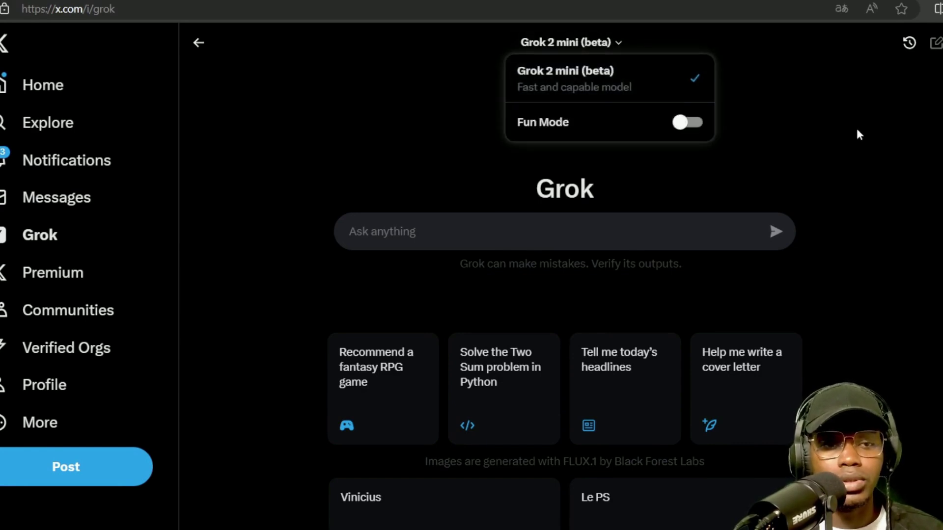
pyautogui.click(856, 130)
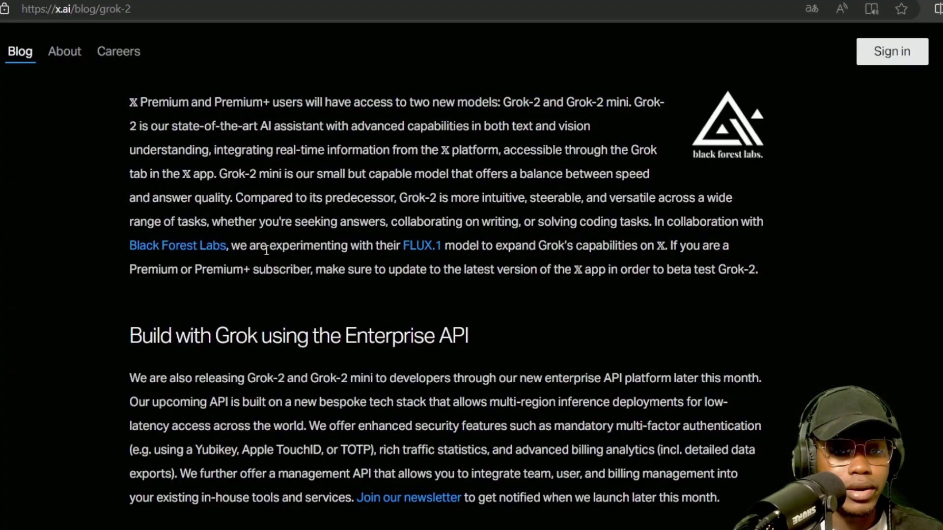
# - In the Grok-2 blog post, highlight the sentence about experimenting with the FLUX.1 model from Black Forest Labs
pyautogui.moveTo(266, 251); pyautogui.dragTo(664, 251)
pyautogui.click(451, 250)
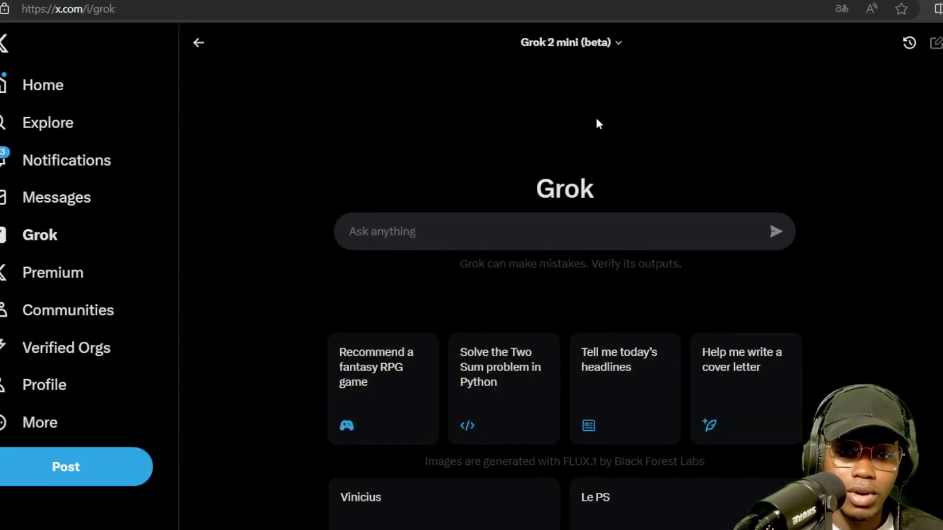
# - Return to Grok on X and look through its suggested prompts, image generation note and trending topic cards
pyautogui.scroll(-4, 596, 119)
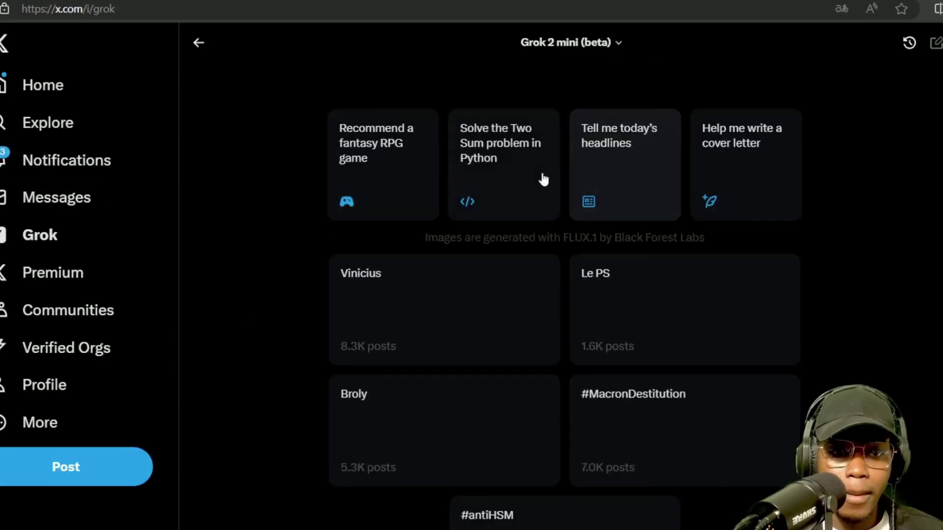
pyautogui.scroll(4, 543, 182)
pyautogui.scroll(-2, 655, 162)
pyautogui.scroll(-3, 657, 167)
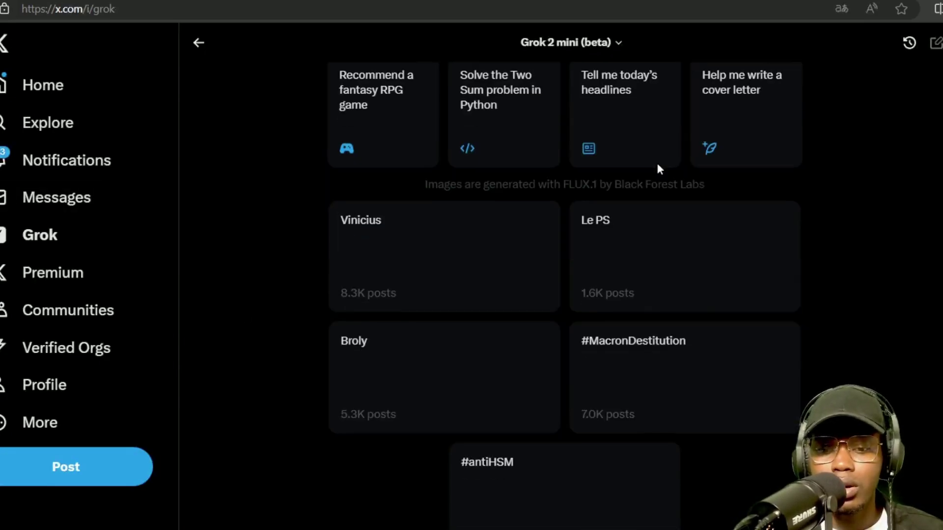
pyautogui.scroll(4, 658, 167)
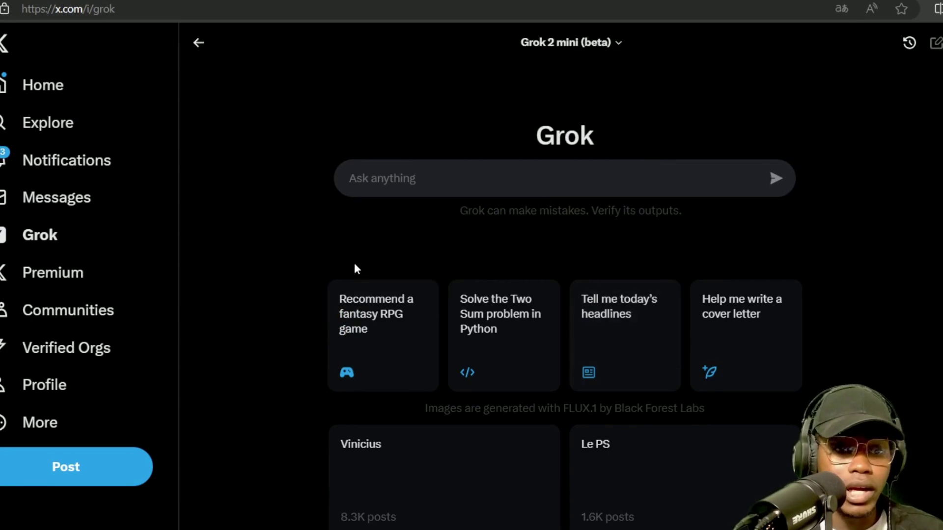
pyautogui.scroll(-3, 344, 265)
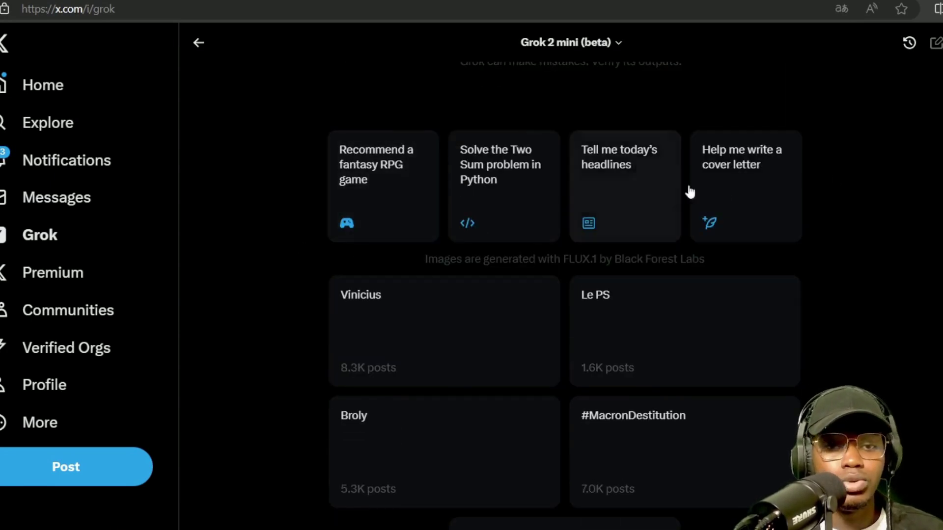
pyautogui.scroll(-2, 689, 192)
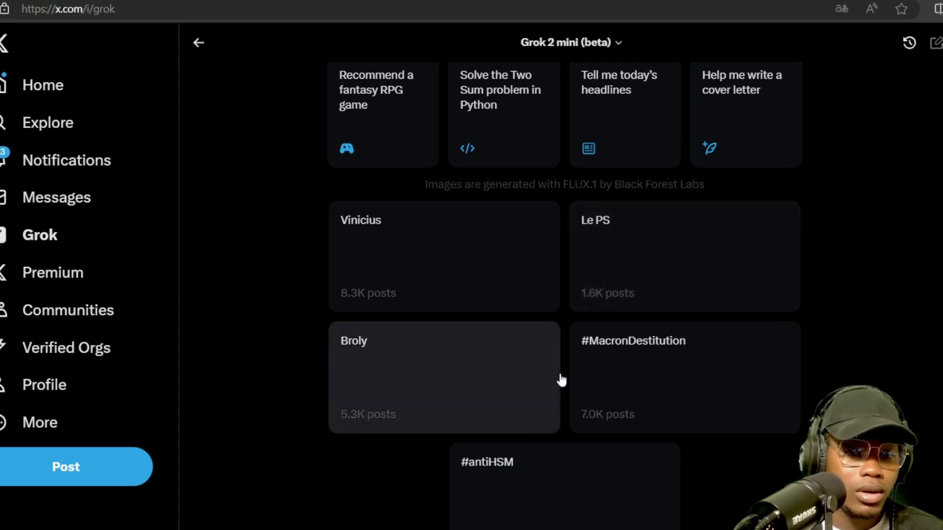
pyautogui.scroll(5, 561, 380)
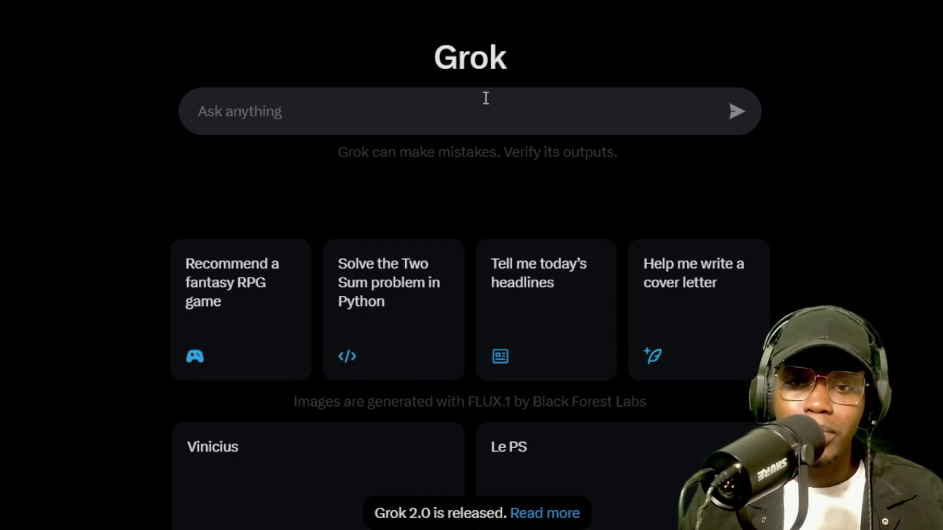
# - Ask Grok "résume moi la campagne de Kamala Harris et Donald Tromp" and read through its answer
pyautogui.click(475, 111)
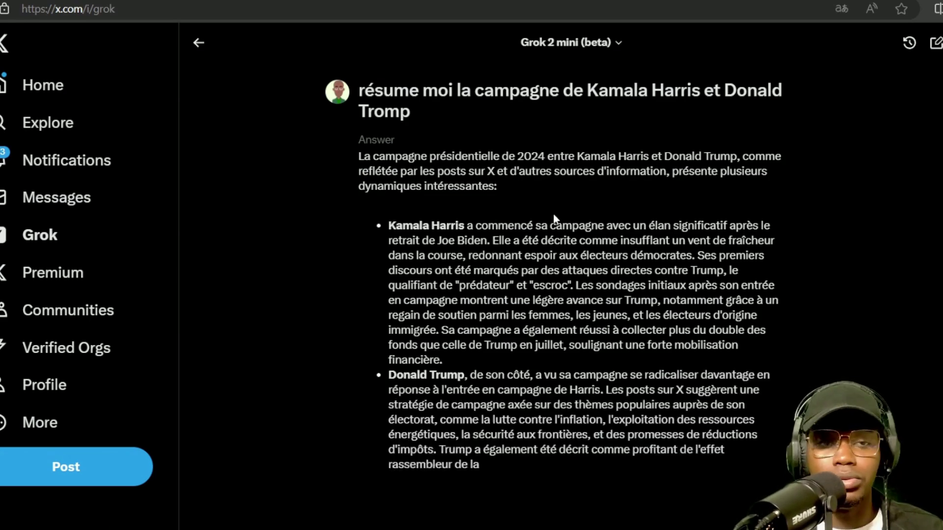
pyautogui.scroll(-1, 553, 213)
pyautogui.scroll(-2, 553, 213)
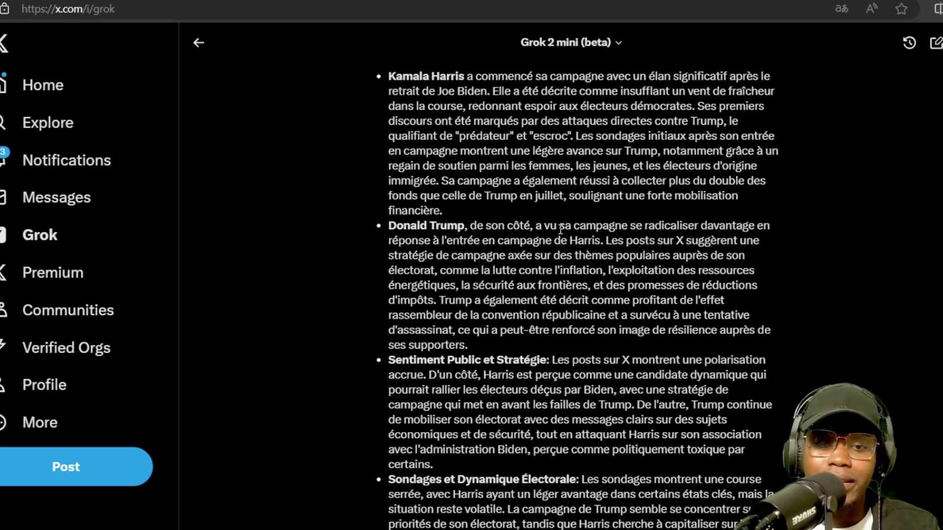
# - Read the "Sondages et Dynamique Électorale" paragraph of Grok's campaign answer, selecting parts of its text
pyautogui.scroll(-5, 561, 229)
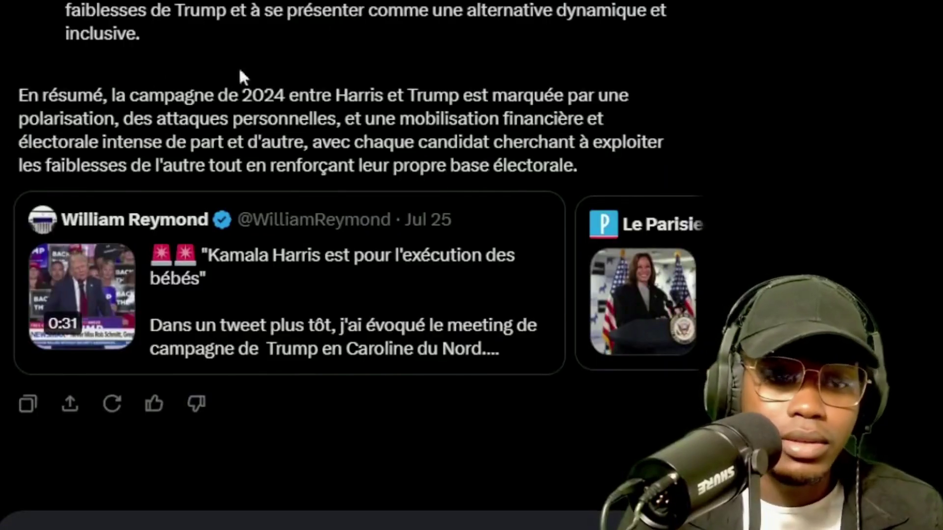
pyautogui.scroll(4, 240, 71)
pyautogui.moveTo(120, 150); pyautogui.dragTo(65, 150)
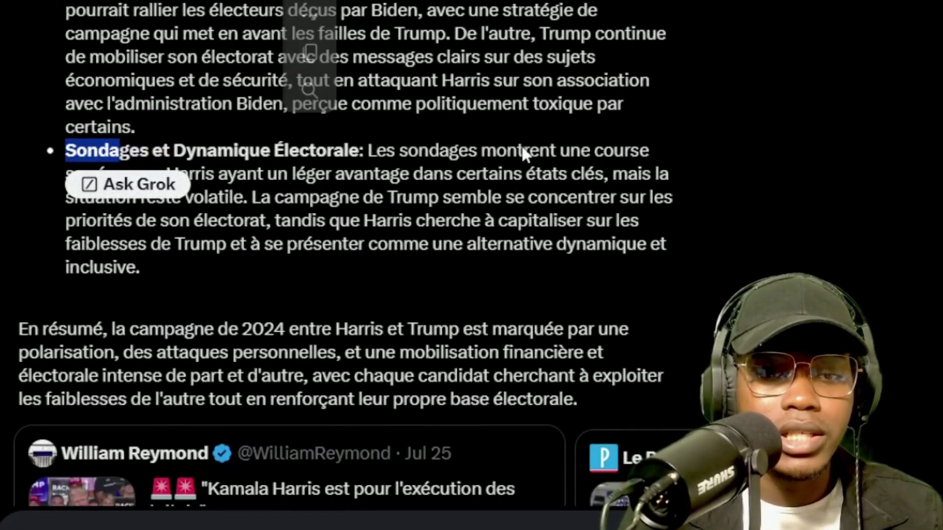
pyautogui.click(637, 152)
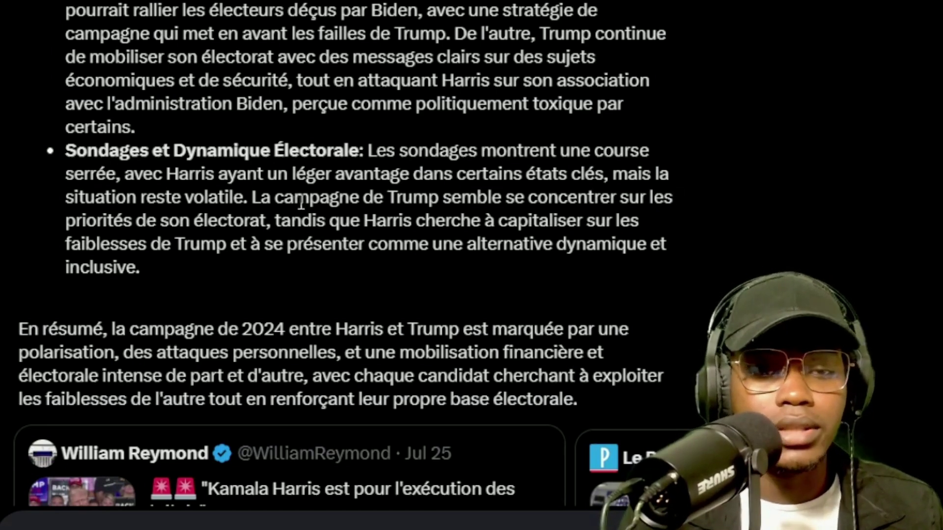
pyautogui.moveTo(301, 202); pyautogui.dragTo(259, 201)
pyautogui.click(223, 215)
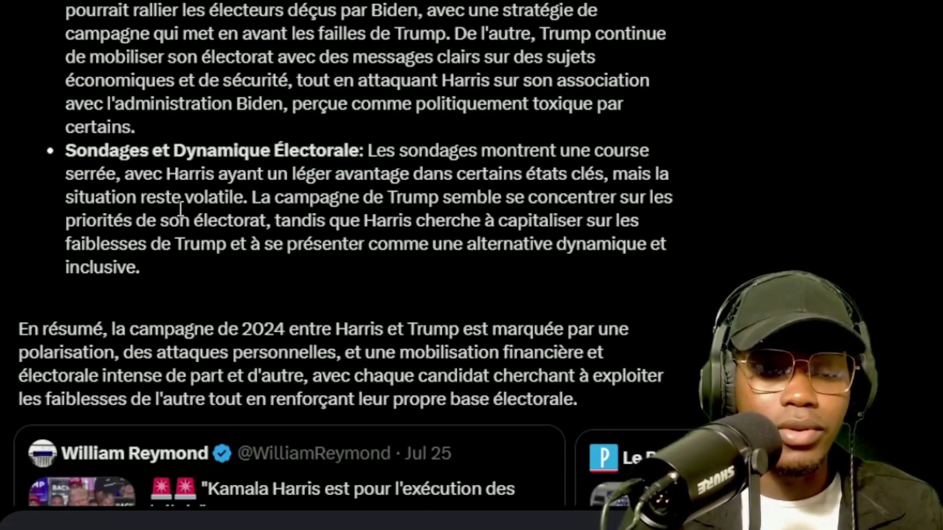
# - Reread Grok's whole campaign summary, from the question through the candidate sections to the closing paragraph and cited posts
pyautogui.scroll(1, 366, 170)
pyautogui.scroll(5, 366, 169)
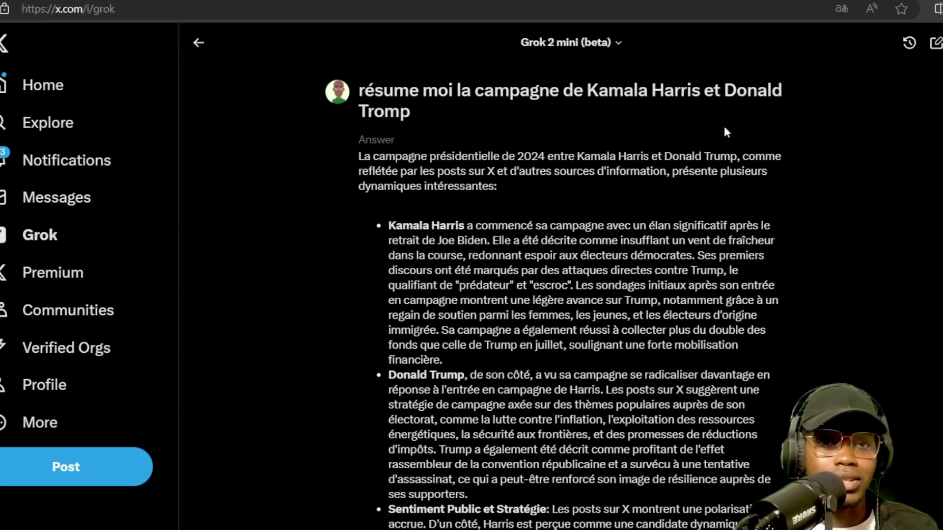
pyautogui.scroll(-6, 725, 132)
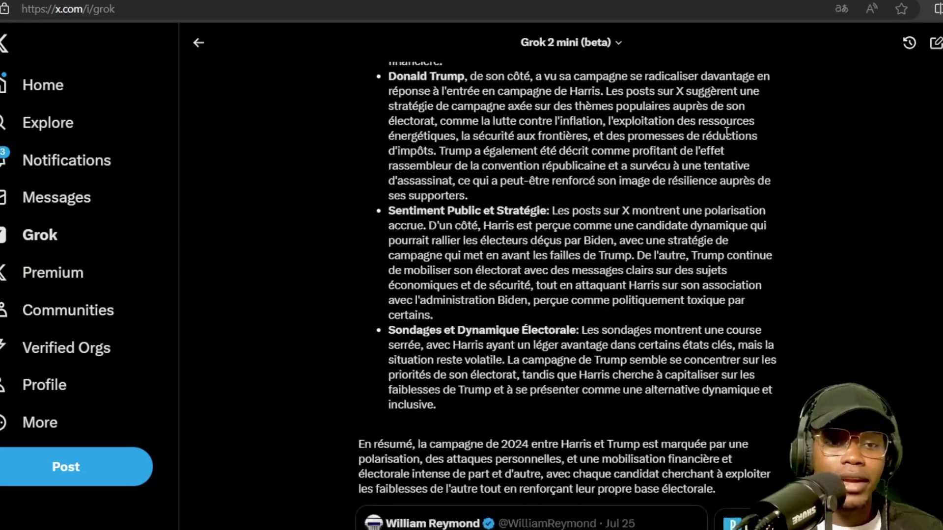
pyautogui.scroll(-4, 726, 132)
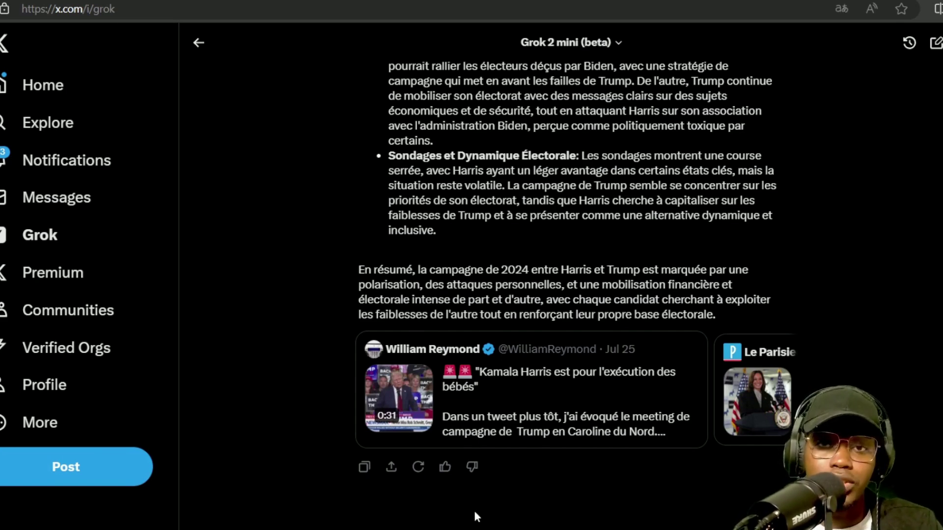
pyautogui.scroll(2, 474, 509)
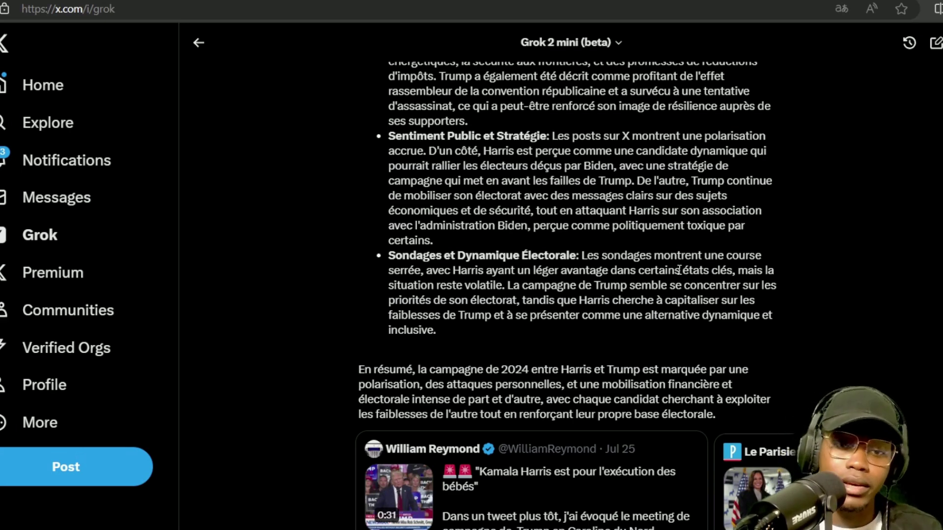
pyautogui.scroll(-2, 783, 275)
pyautogui.scroll(8, 784, 275)
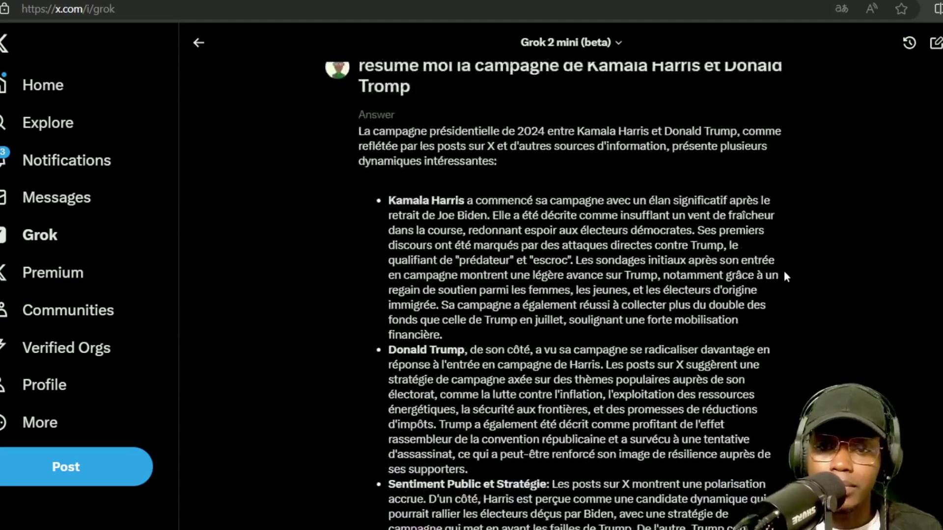
pyautogui.scroll(-3, 784, 276)
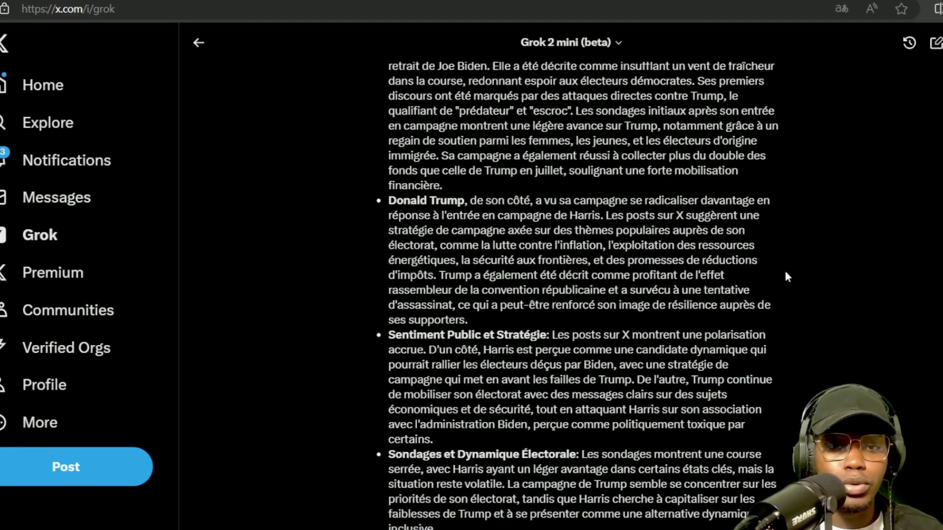
pyautogui.scroll(-2, 785, 277)
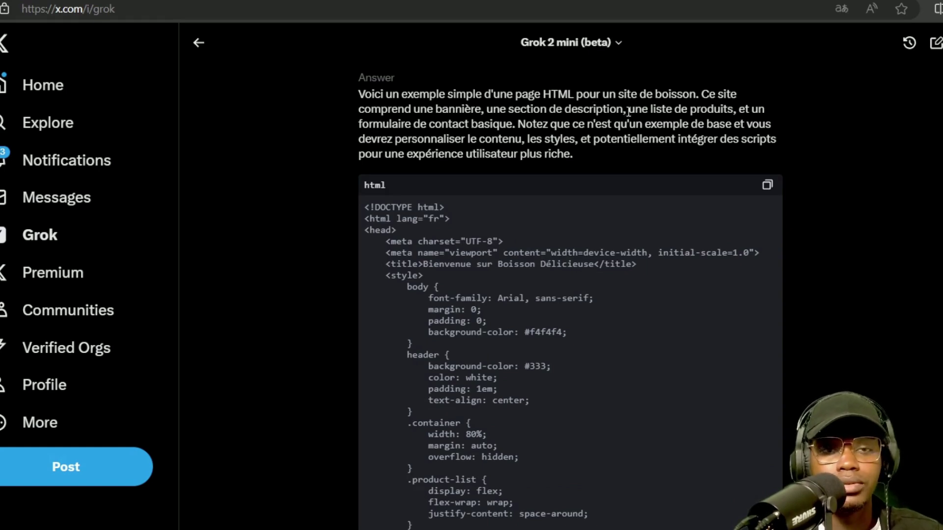
# - Look through Grok's answer to "génère moi une page html pour un site de boisson" and copy its HTML code
pyautogui.scroll(-5, 565, 152)
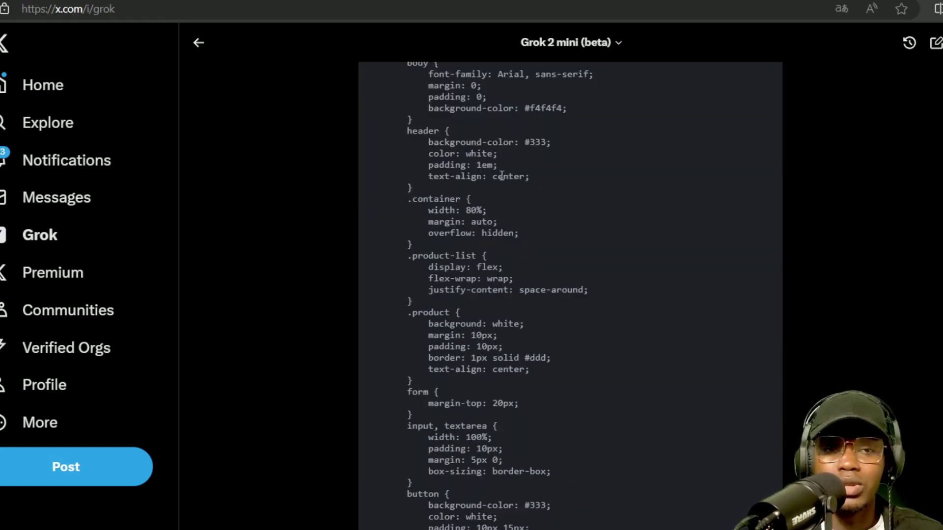
pyautogui.scroll(-15, 511, 175)
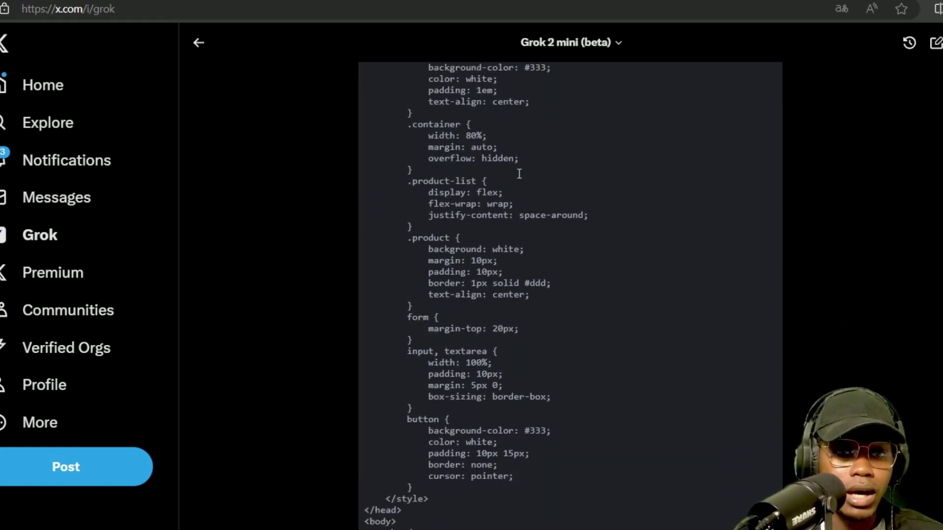
pyautogui.scroll(18, 519, 174)
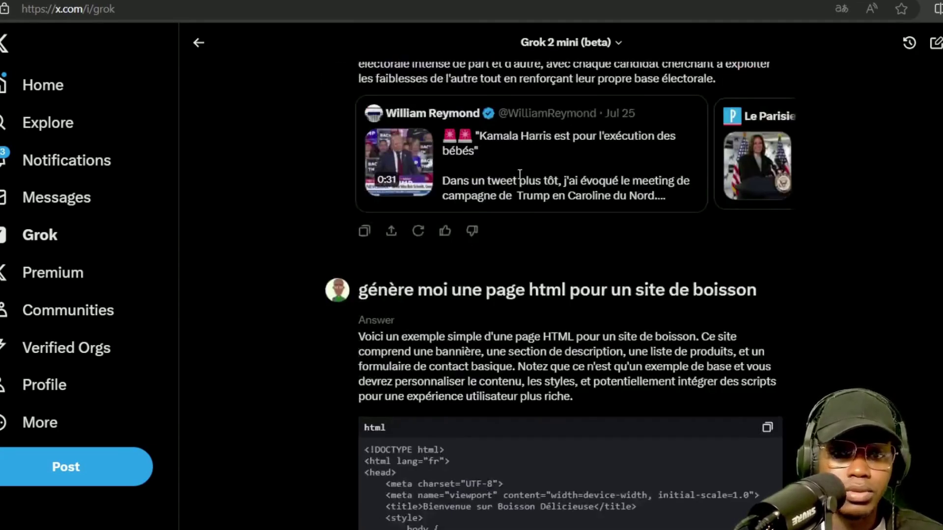
pyautogui.click(768, 207)
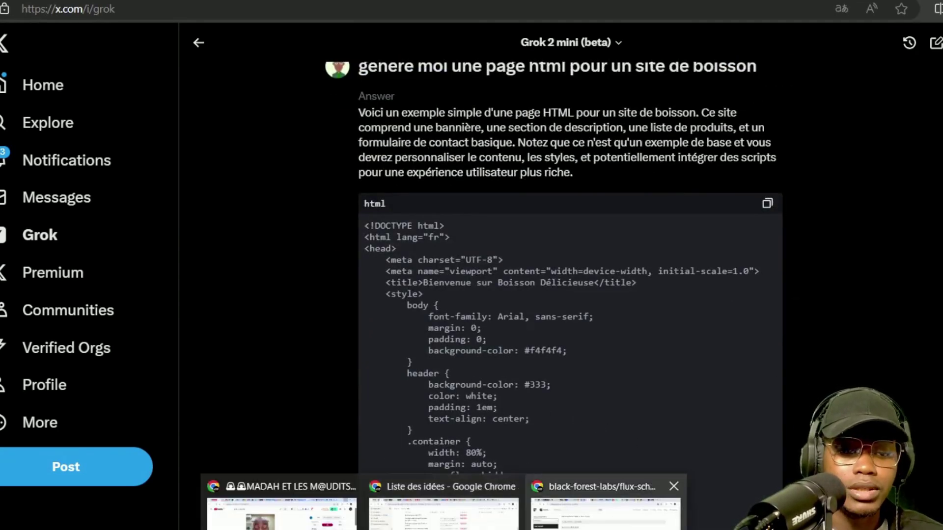
# - Switch to Replit and create a Repl titled testGrok from the HTML, CSS, JS template
pyautogui.click(579, 496)
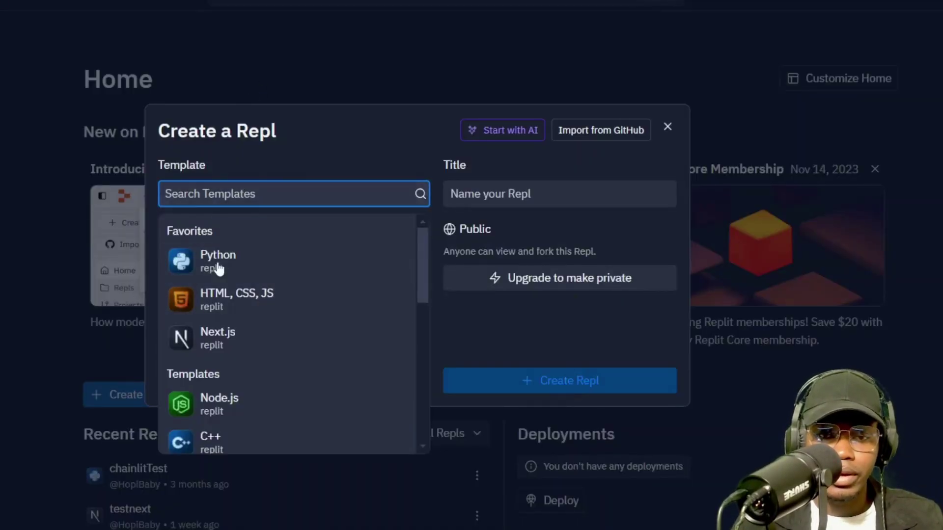
pyautogui.click(254, 301)
pyautogui.doubleClick(551, 200)
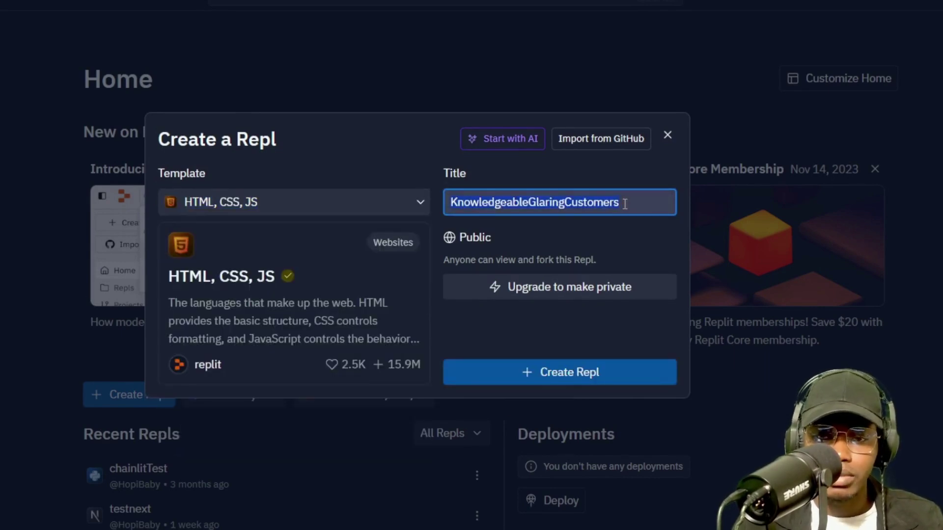
pyautogui.write('testGrok')
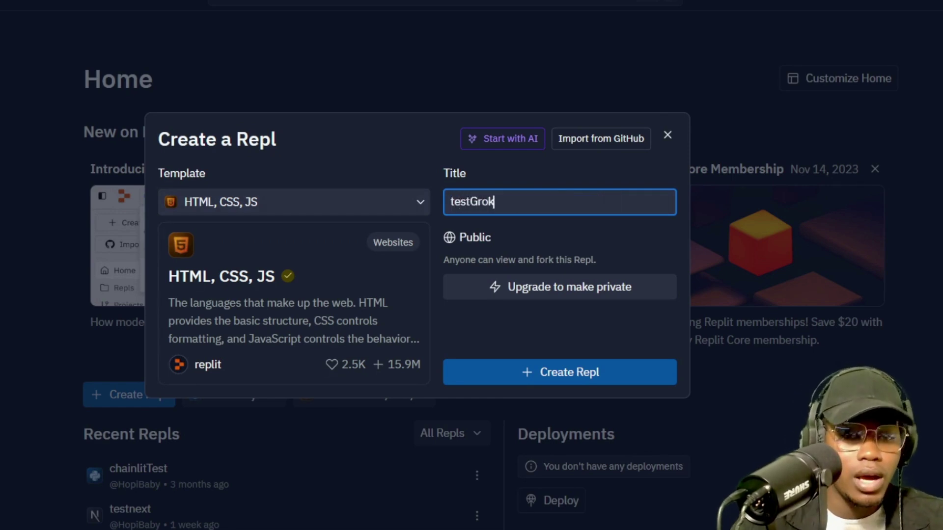
pyautogui.click(558, 374)
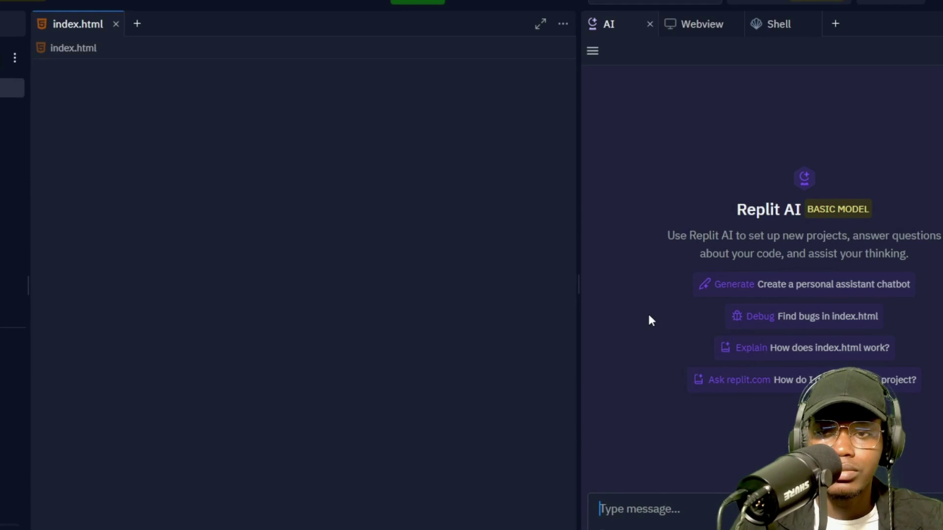
# - Replace the entire contents of index.html with the HTML code copied from Grok and look over the pasted code
pyautogui.click(230, 388)
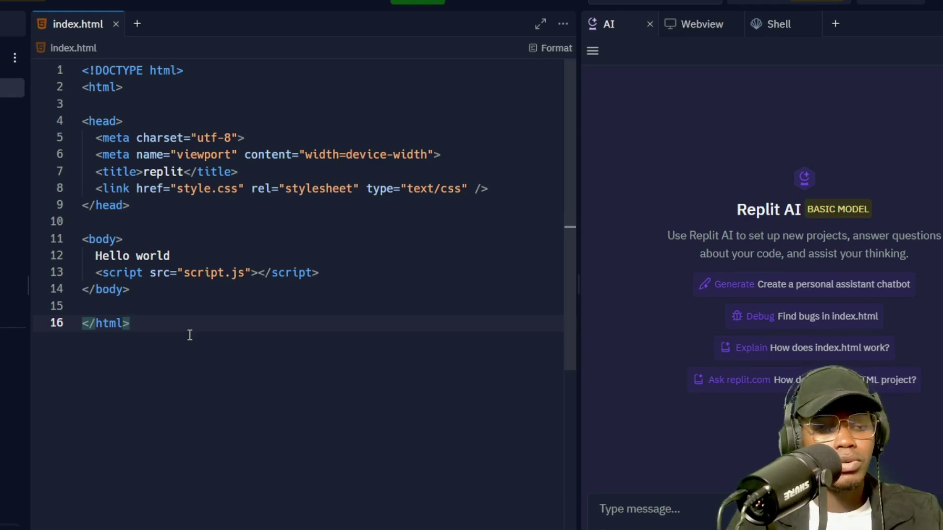
pyautogui.hotkey('ctrl', 'a')
pyautogui.hotkey('ctrl', 'v')
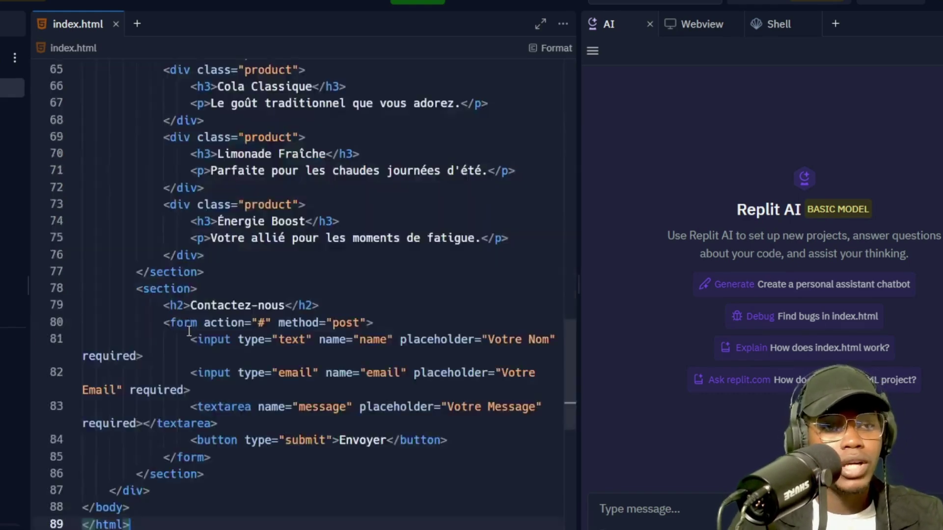
pyautogui.scroll(-5, 240, 261)
pyautogui.scroll(10, 241, 261)
pyautogui.scroll(5, 319, 211)
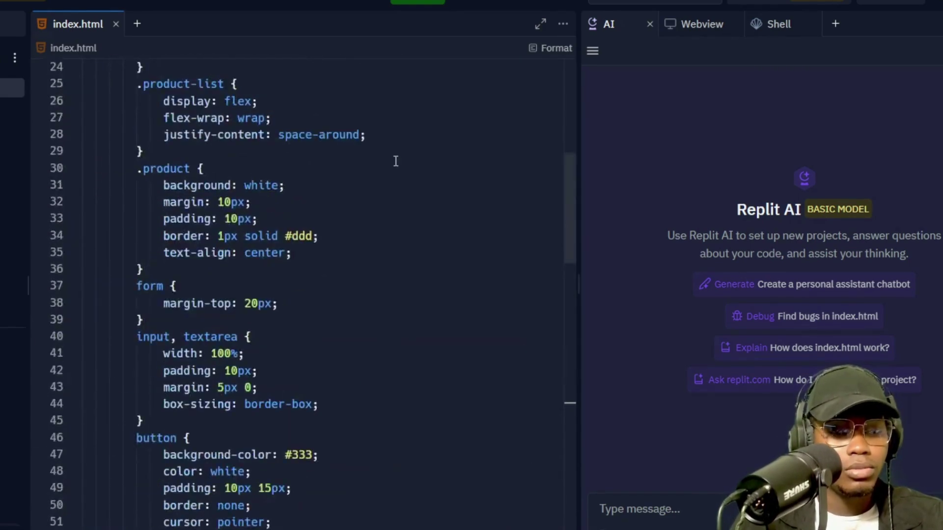
pyautogui.click(393, 162)
pyautogui.click(404, 116)
pyautogui.scroll(7, 402, 98)
# - Run the Repl and preview the rendered drinks page from header to contact form
pyautogui.click(392, 25)
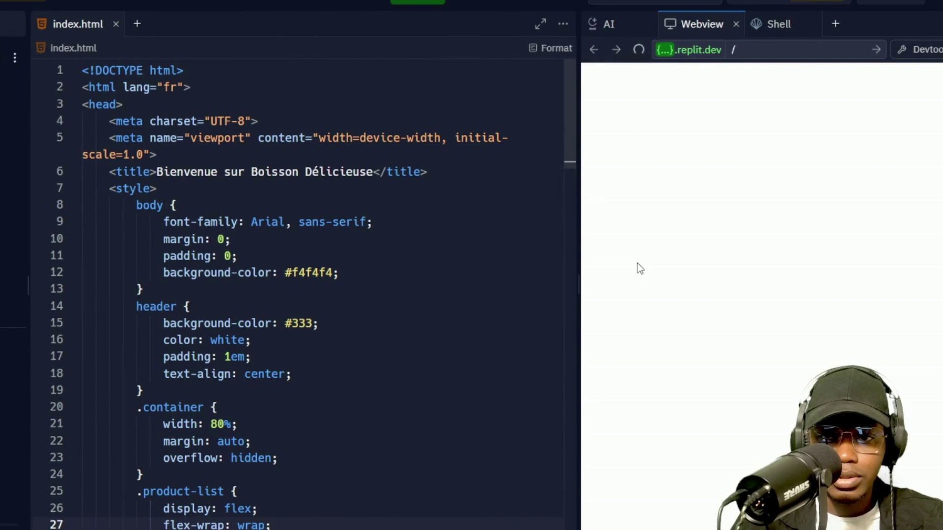
pyautogui.scroll(-5, 781, 273)
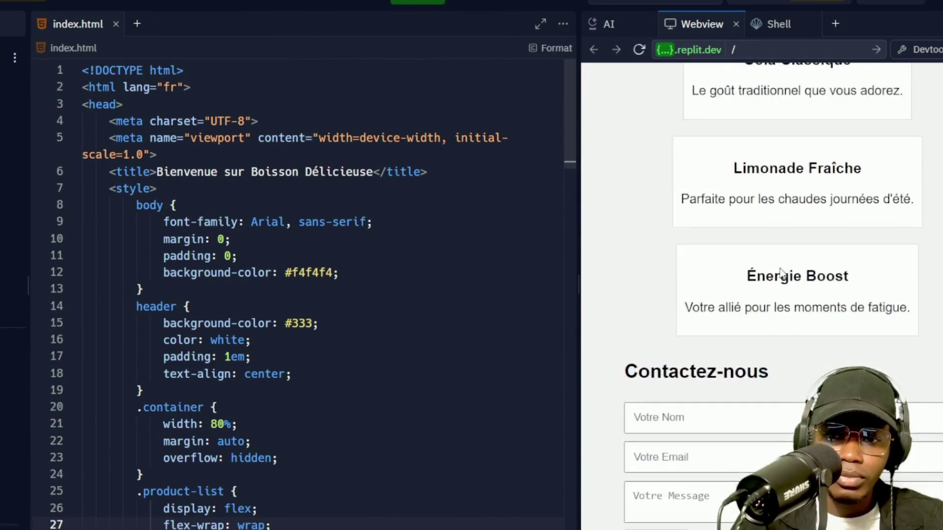
pyautogui.scroll(5, 782, 272)
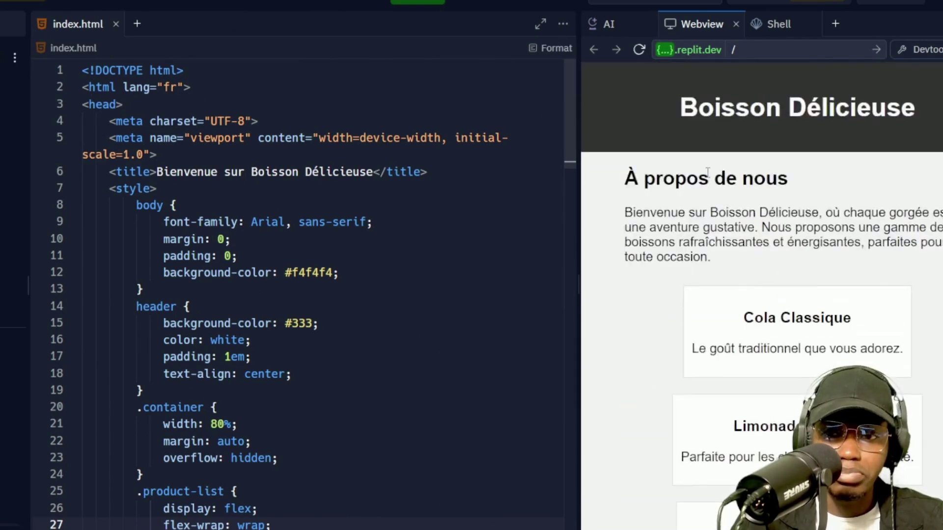
# - Examine the previewed page's title, "À propos de nous" text, product cards and contact form alongside the index.html code
pyautogui.moveTo(683, 109); pyautogui.dragTo(921, 147)
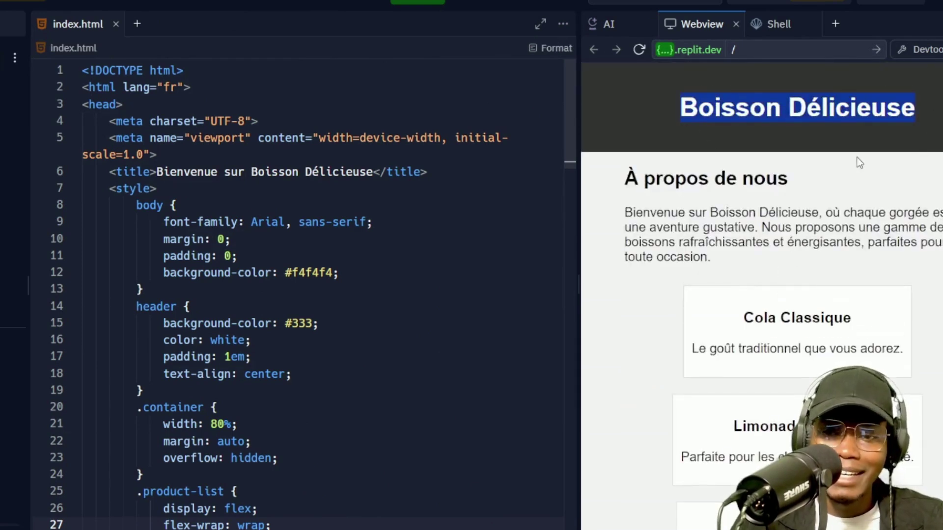
pyautogui.moveTo(792, 177); pyautogui.dragTo(628, 177)
pyautogui.moveTo(624, 213); pyautogui.dragTo(732, 267)
pyautogui.click(732, 268)
pyautogui.scroll(-15, 344, 204)
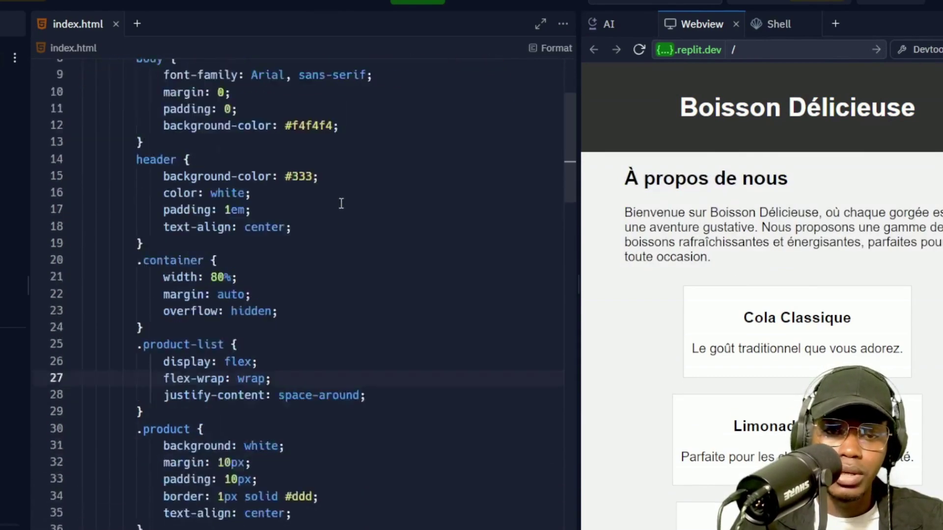
pyautogui.scroll(14, 344, 204)
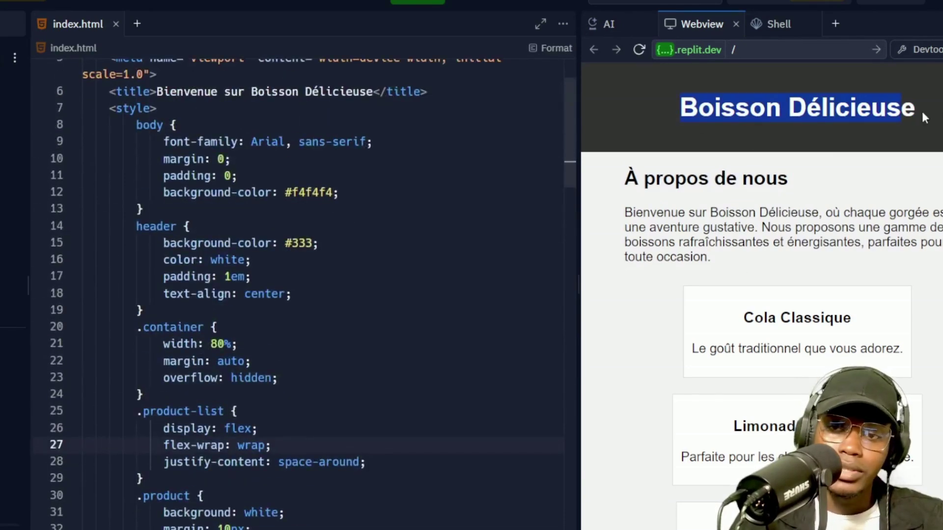
pyautogui.scroll(-5, 915, 192)
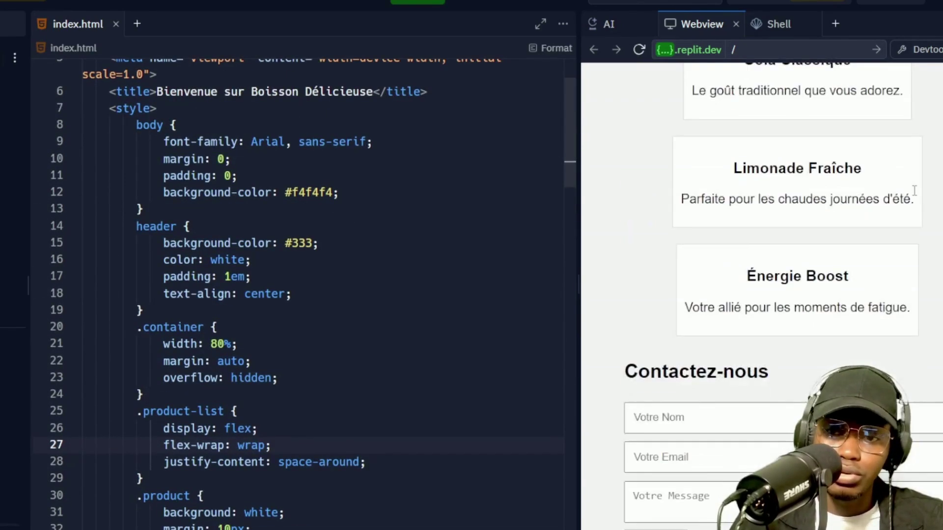
pyautogui.scroll(5, 914, 191)
pyautogui.scroll(-5, 915, 191)
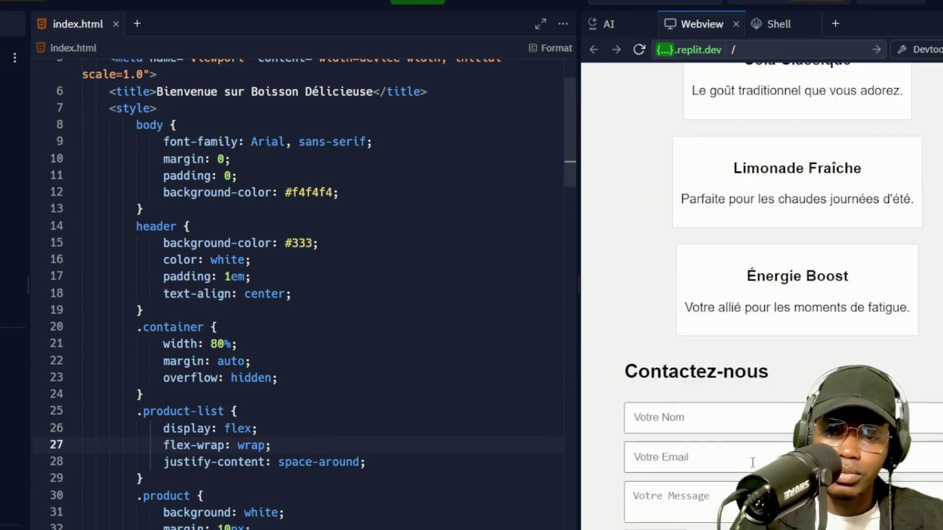
pyautogui.moveTo(841, 307); pyautogui.dragTo(853, 300)
pyautogui.scroll(5, 920, 261)
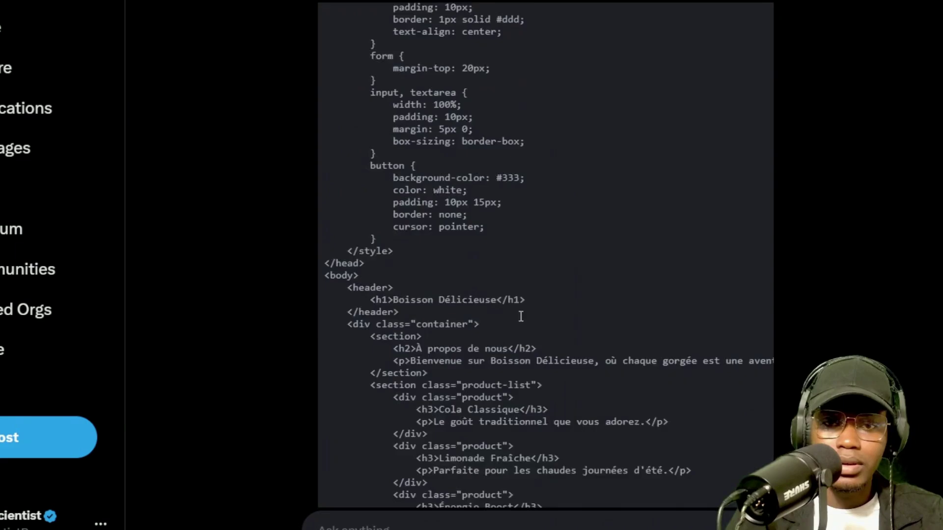
# - Return to Grok on X and review the generated HTML code from its style rules to the page body
pyautogui.scroll(-5, 520, 316)
pyautogui.scroll(10, 520, 317)
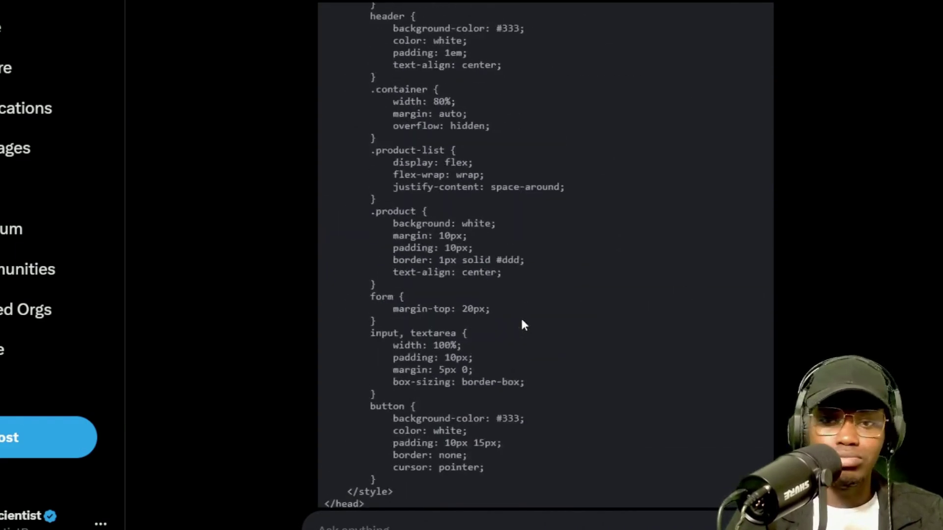
pyautogui.scroll(15, 520, 317)
pyautogui.scroll(-20, 521, 316)
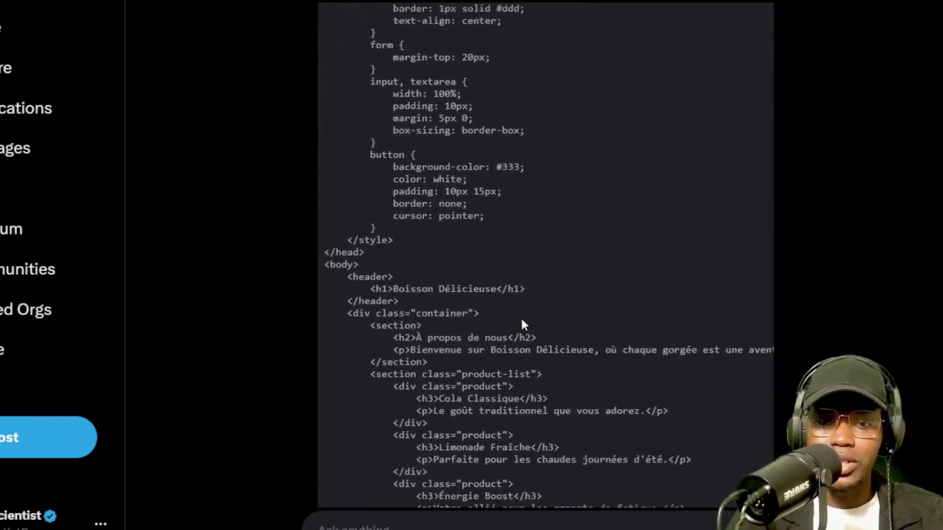
pyautogui.scroll(-8, 523, 324)
pyautogui.moveTo(479, 310); pyautogui.dragTo(423, 319)
pyautogui.scroll(20, 435, 252)
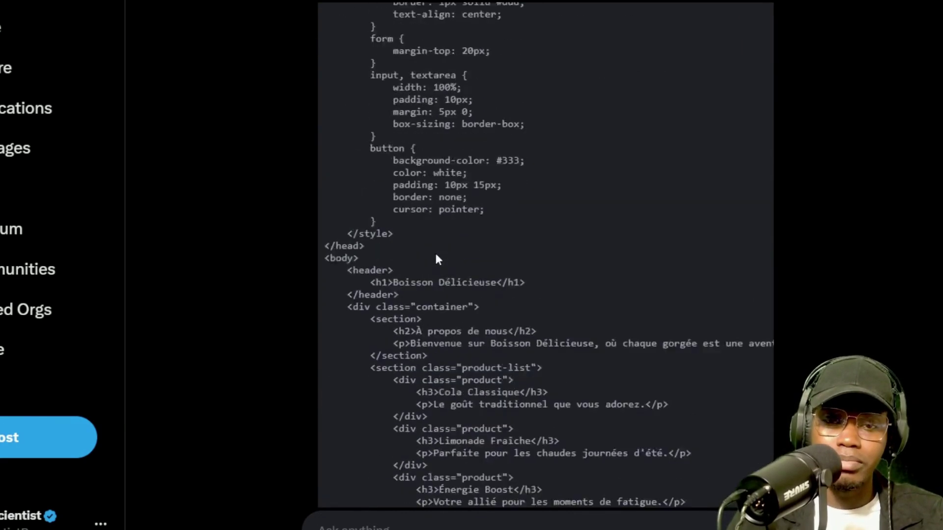
pyautogui.scroll(-6, 435, 252)
pyautogui.scroll(6, 435, 253)
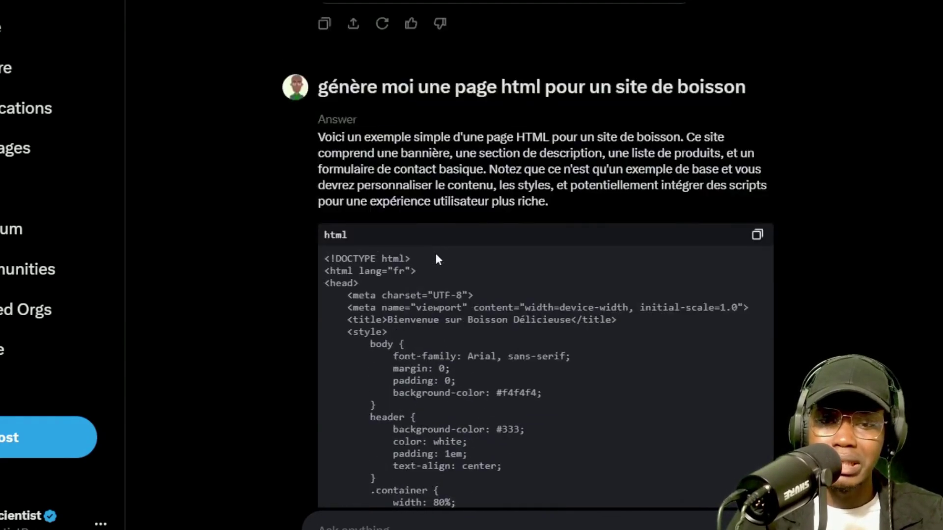
# - Review the rest of Grok's generated HTML code and its closing note on adding images, CSS styles and JavaScript
pyautogui.scroll(-12, 435, 252)
pyautogui.scroll(-9, 435, 252)
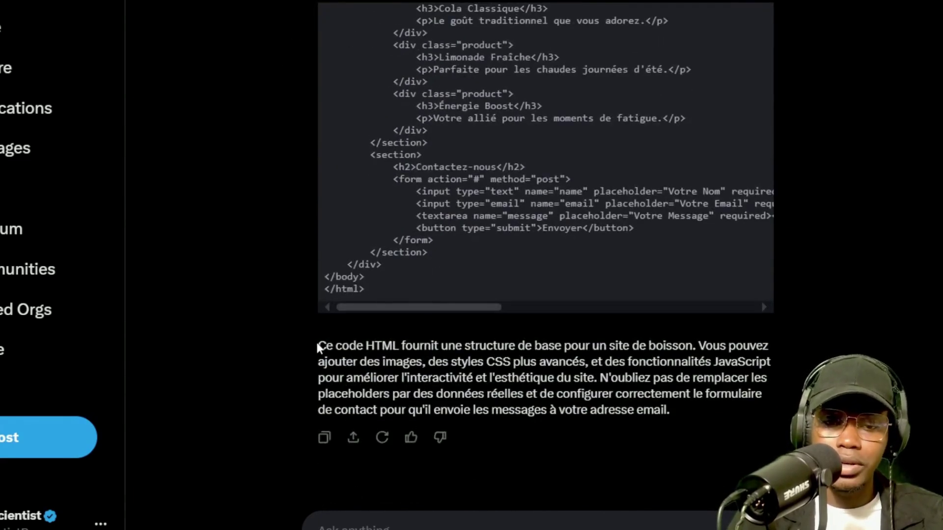
pyautogui.moveTo(316, 340); pyautogui.dragTo(677, 411)
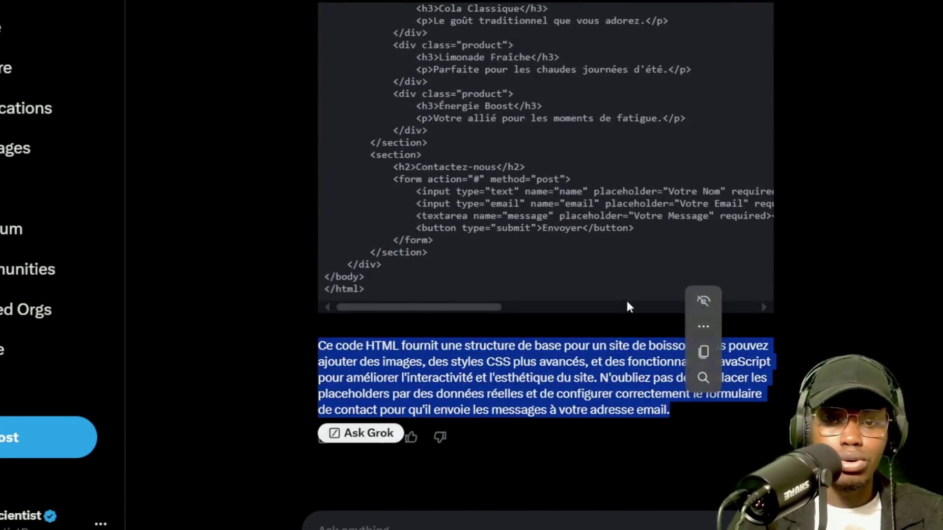
pyautogui.click(703, 300)
pyautogui.click(804, 234)
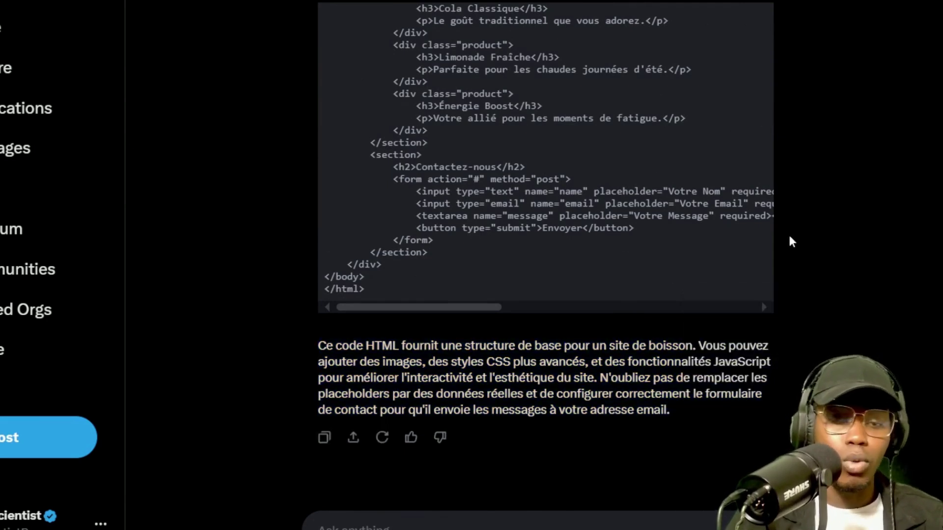
pyautogui.scroll(10, 790, 240)
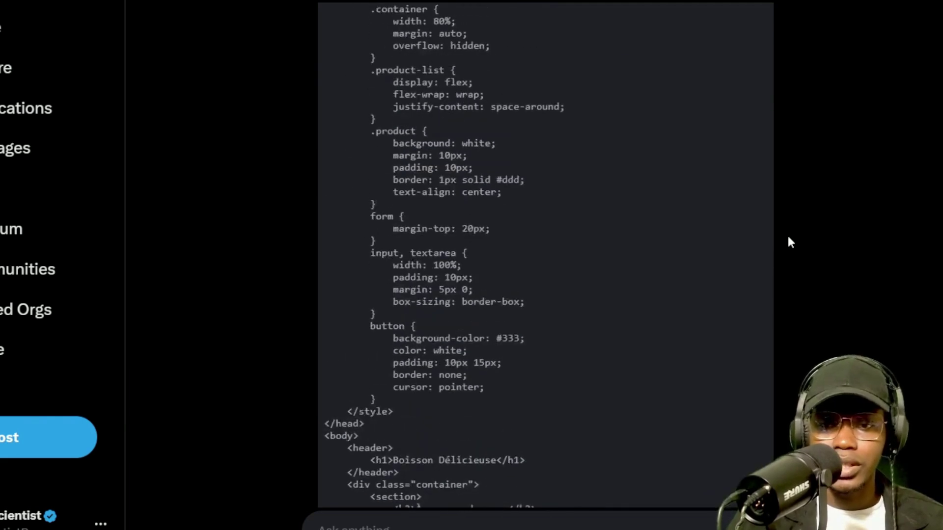
pyautogui.scroll(-10, 790, 242)
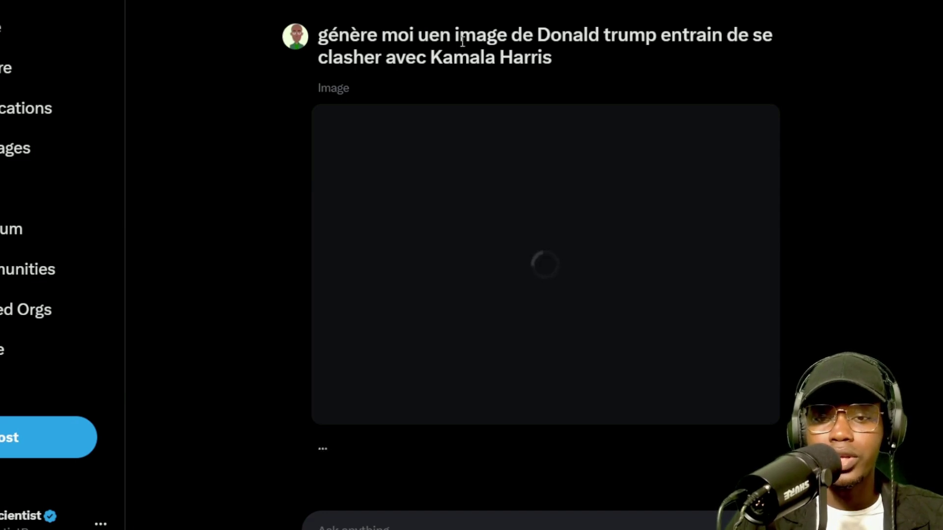
# - Read the Donald Trump and Kamala Harris clash prompt and inspect the generated image at full size
pyautogui.moveTo(429, 37); pyautogui.dragTo(578, 42)
pyautogui.click(656, 43)
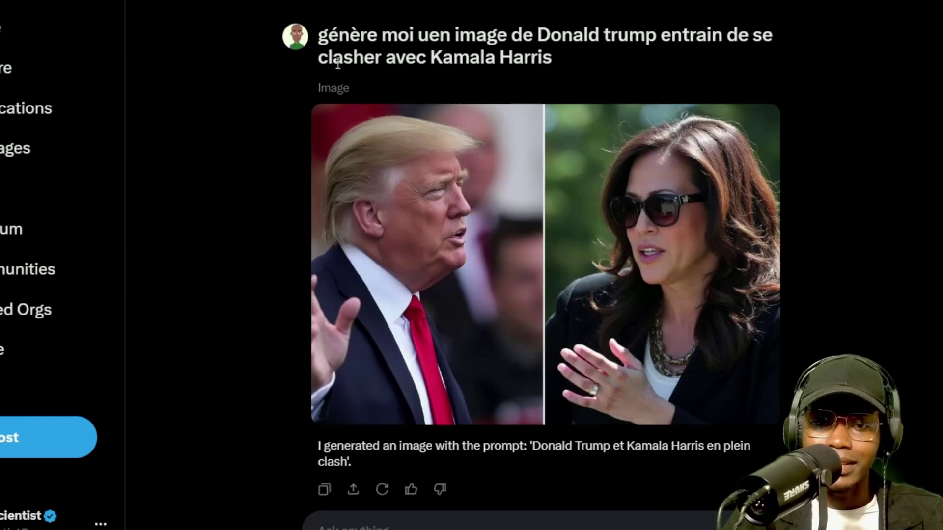
pyautogui.moveTo(338, 63); pyautogui.dragTo(470, 62)
pyautogui.click(626, 62)
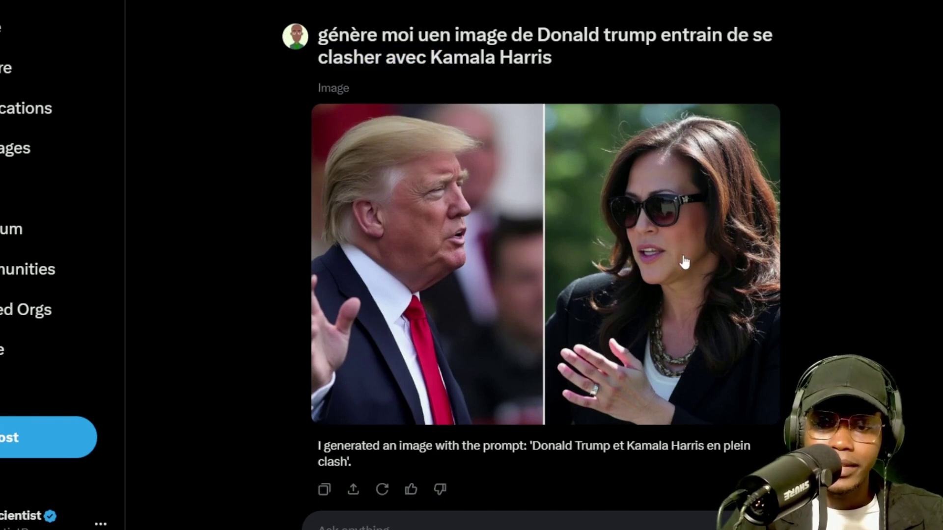
pyautogui.click(461, 213)
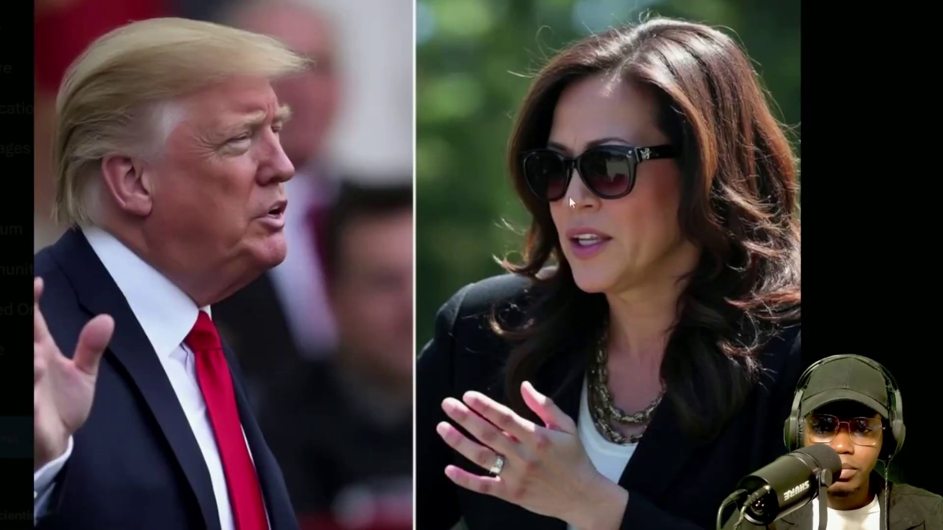
pyautogui.press('Escape')
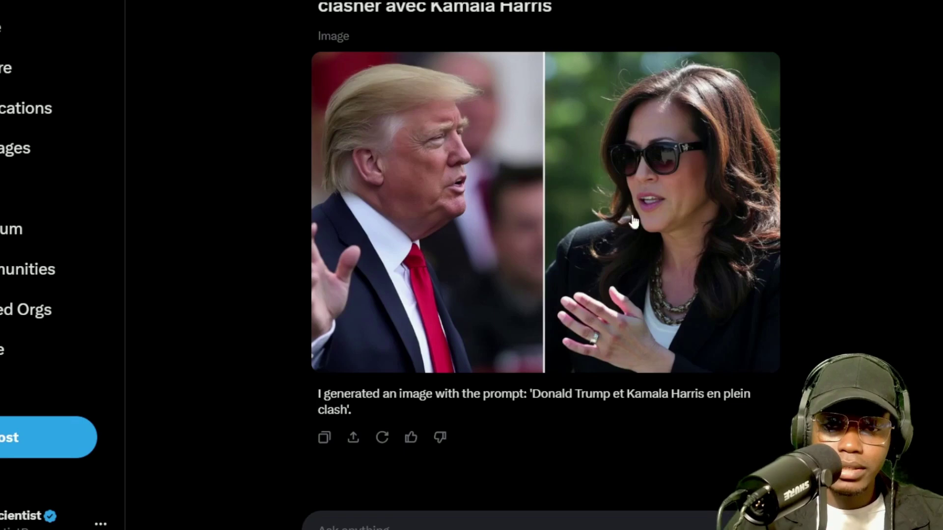
pyautogui.scroll(5, 653, 221)
pyautogui.scroll(-5, 652, 221)
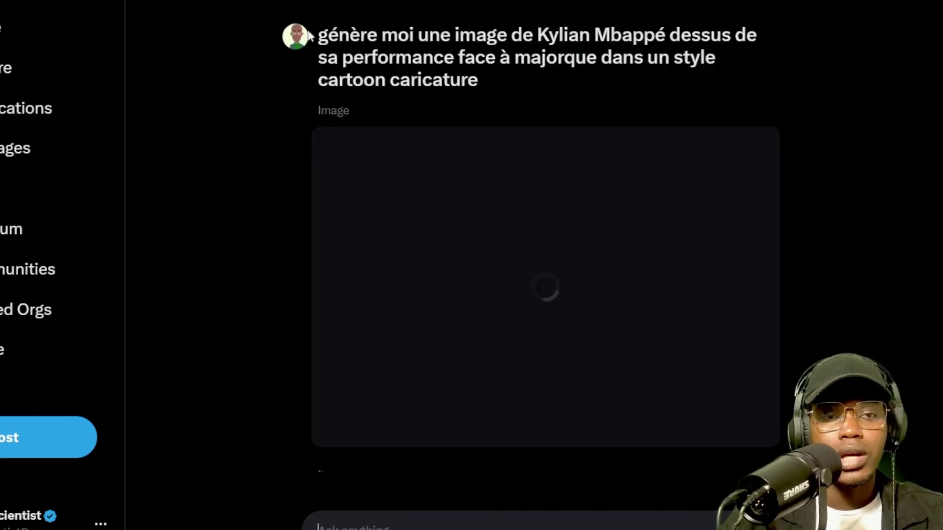
# - Read the Kylian Mbappé cartoon caricature prompt and inspect the generated image at full size
pyautogui.moveTo(338, 35); pyautogui.dragTo(560, 36)
pyautogui.click(678, 63)
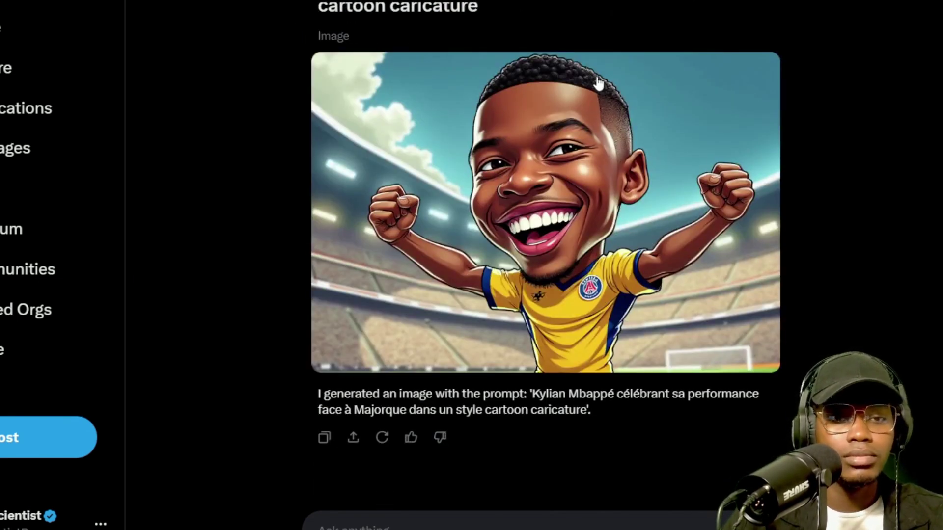
pyautogui.click(582, 207)
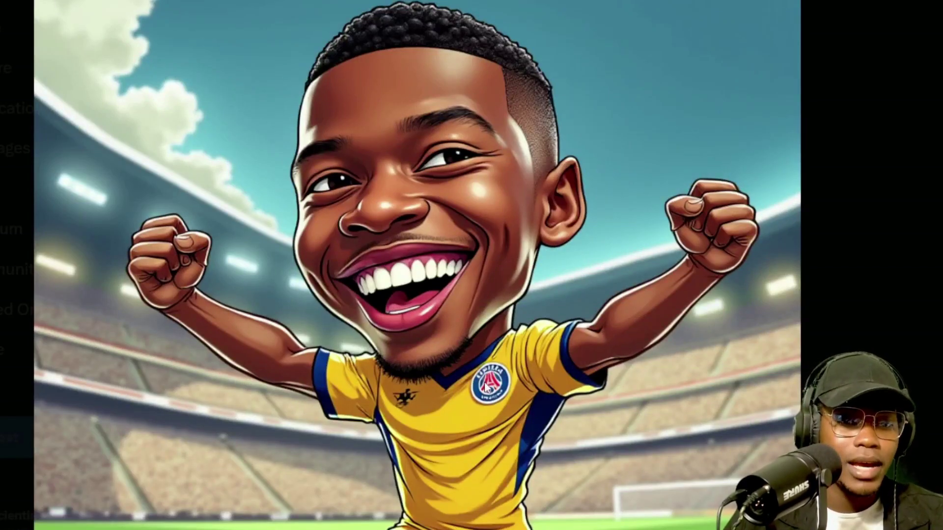
pyautogui.click(873, 126)
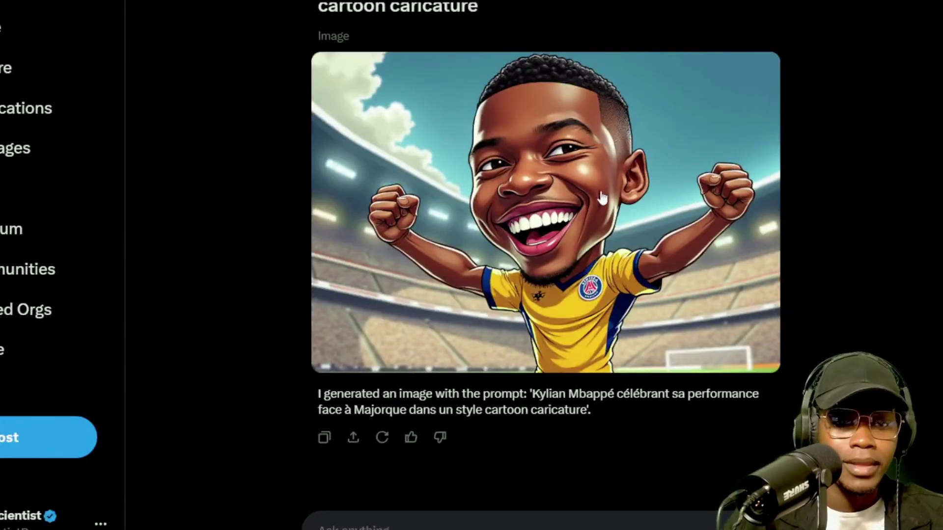
pyautogui.click(627, 156)
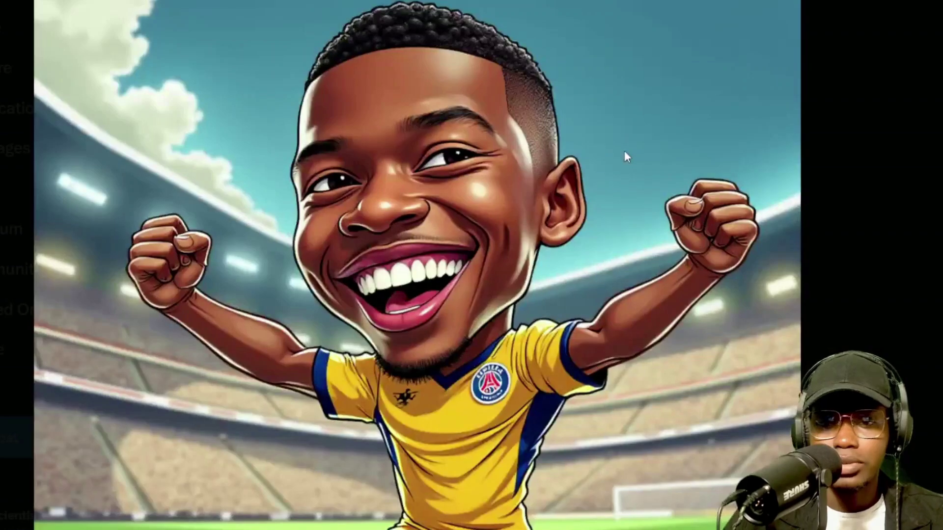
pyautogui.click(844, 154)
# - Check the Mbappé caricature against the wording of its prompt about the performance against Majorque
pyautogui.scroll(15, 815, 158)
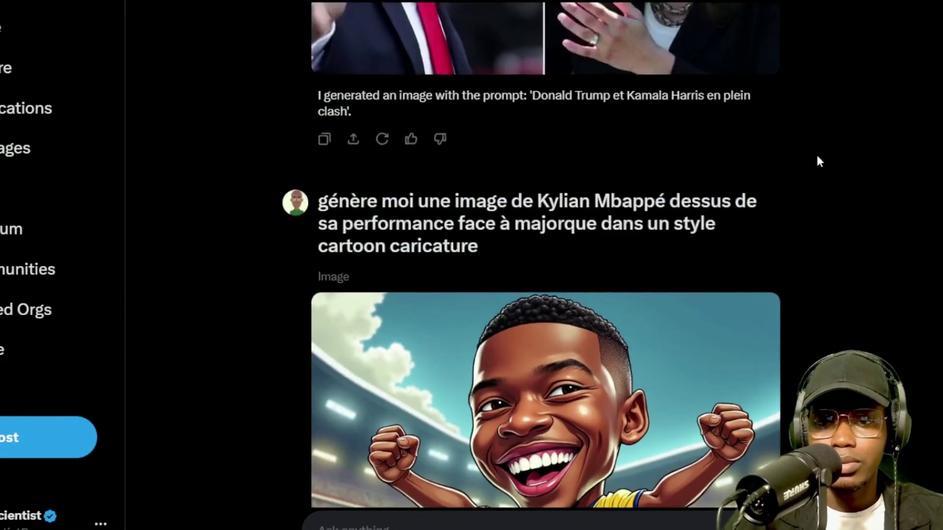
pyautogui.scroll(-10, 817, 158)
pyautogui.scroll(-5, 817, 160)
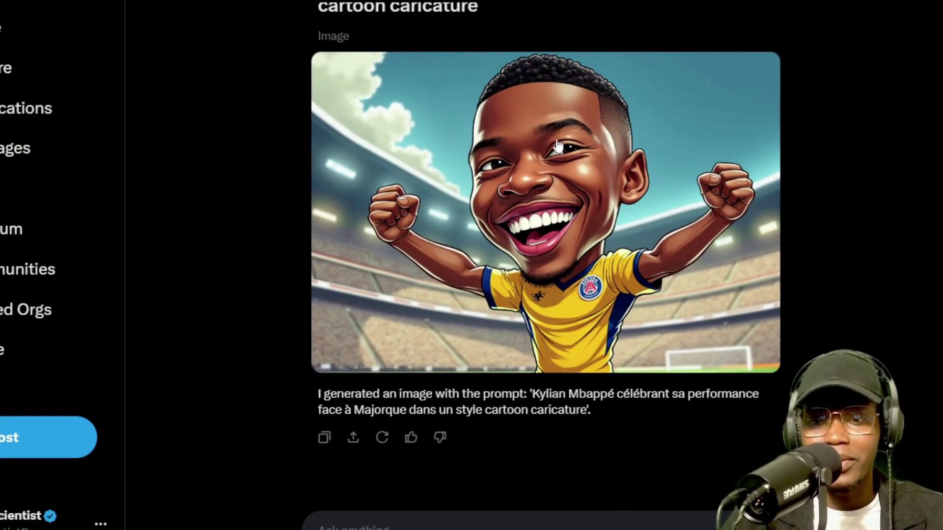
pyautogui.scroll(3, 553, 146)
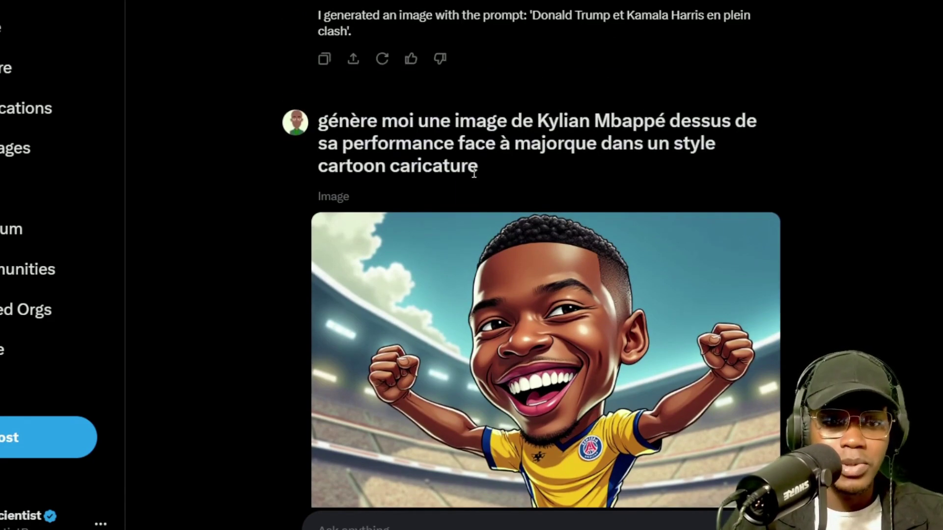
pyautogui.scroll(-3, 519, 320)
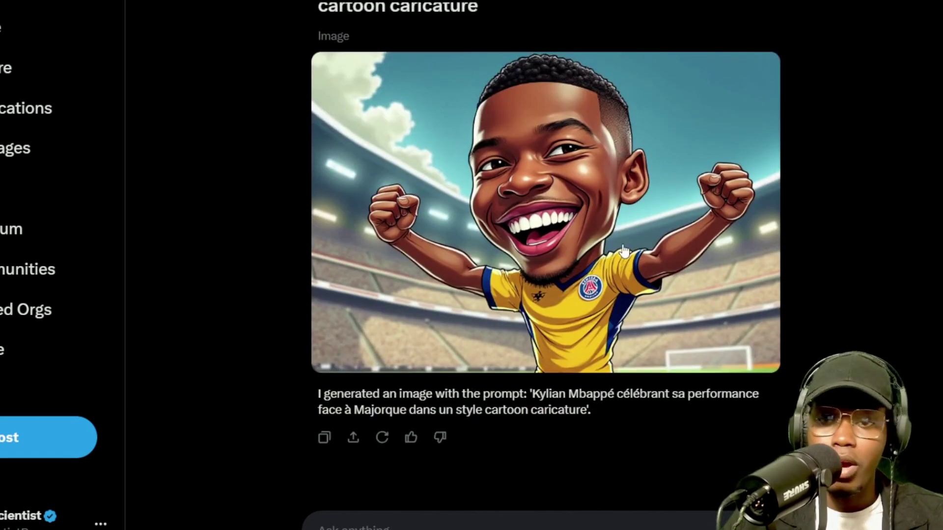
# - Examine the Barack Obama meme with the text "AI is great !" together with its prompt
pyautogui.scroll(-8, 439, 154)
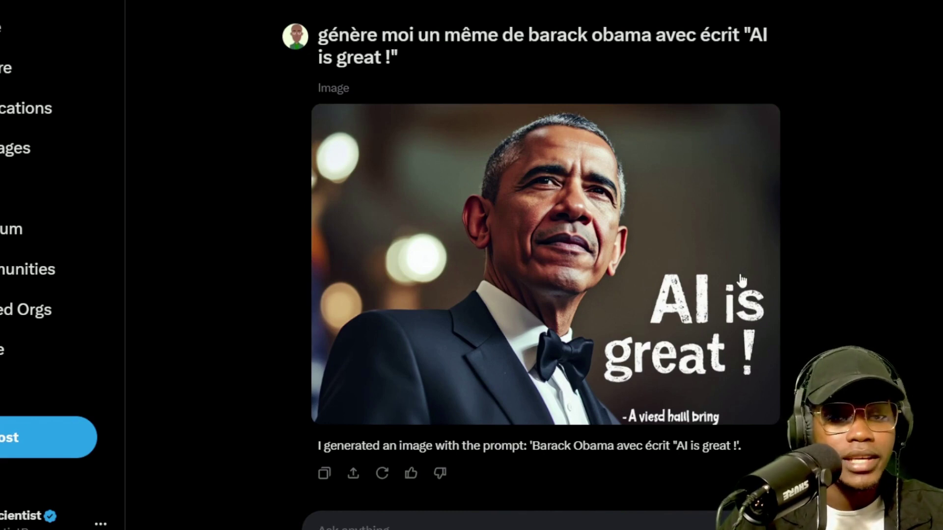
pyautogui.scroll(-1, 742, 283)
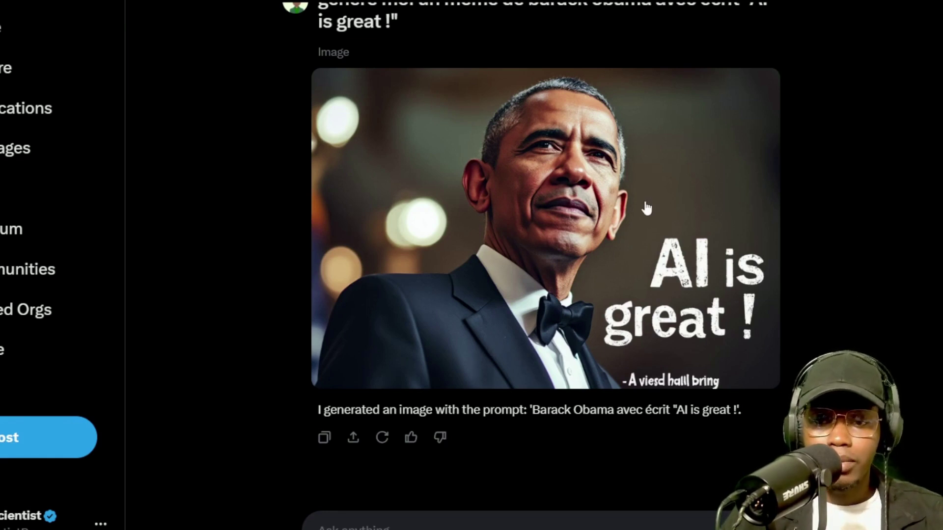
pyautogui.scroll(5, 575, 231)
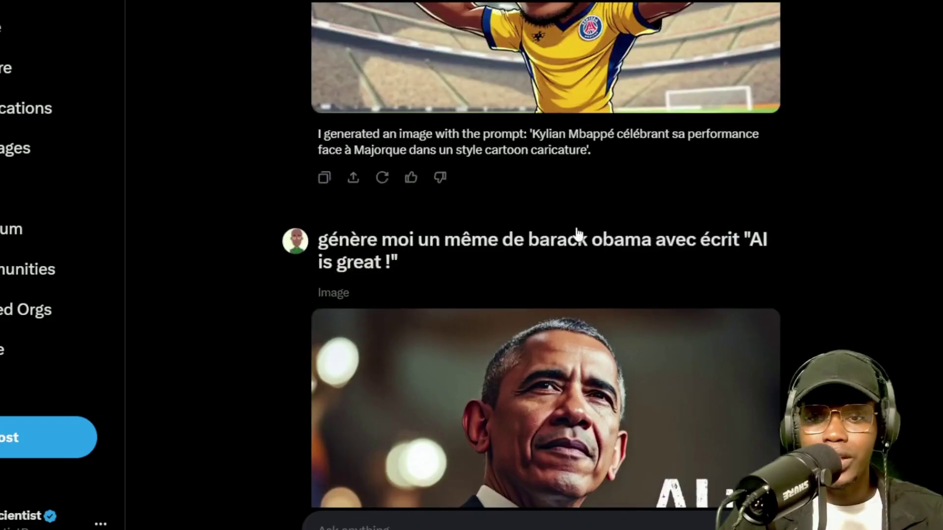
pyautogui.scroll(-5, 579, 235)
pyautogui.scroll(5, 620, 269)
pyautogui.scroll(-5, 620, 271)
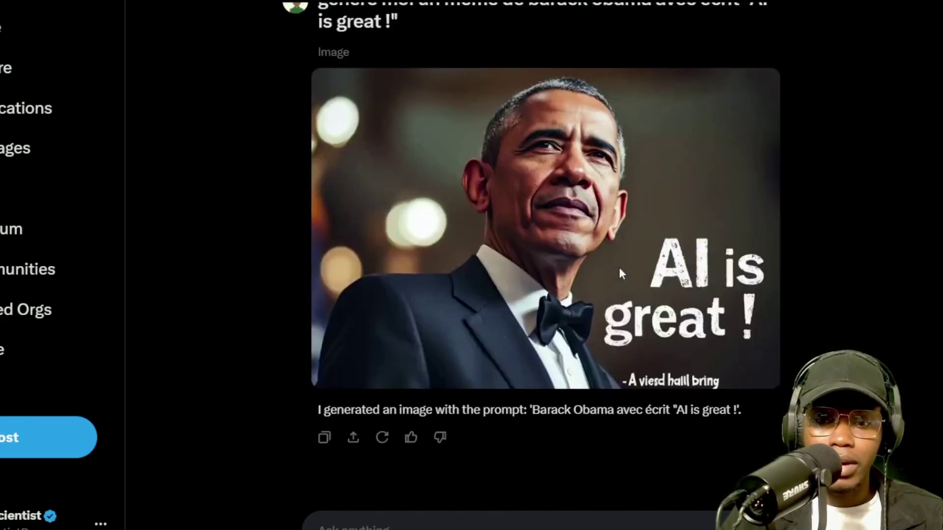
# - Compare the generated Trump and Harris, Mbappé and Obama images across the Grok conversation
pyautogui.scroll(5, 706, 251)
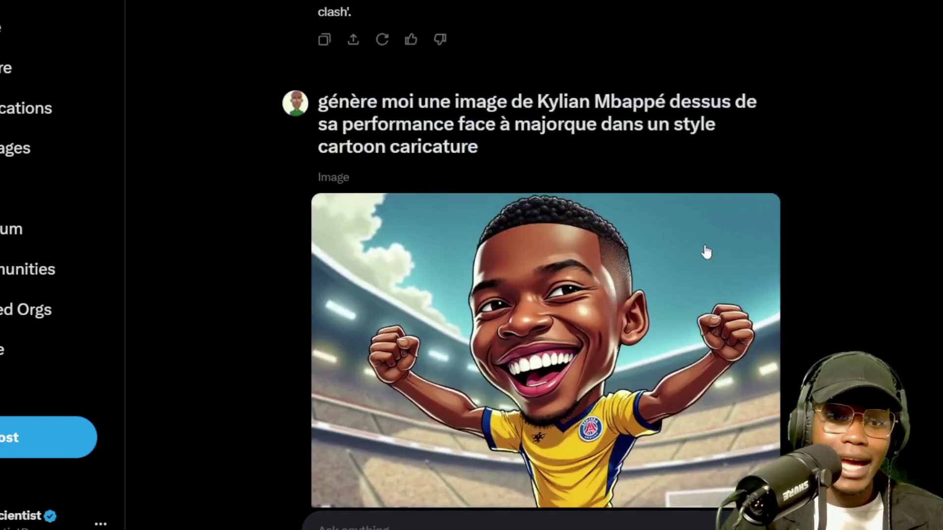
pyautogui.scroll(-1, 705, 251)
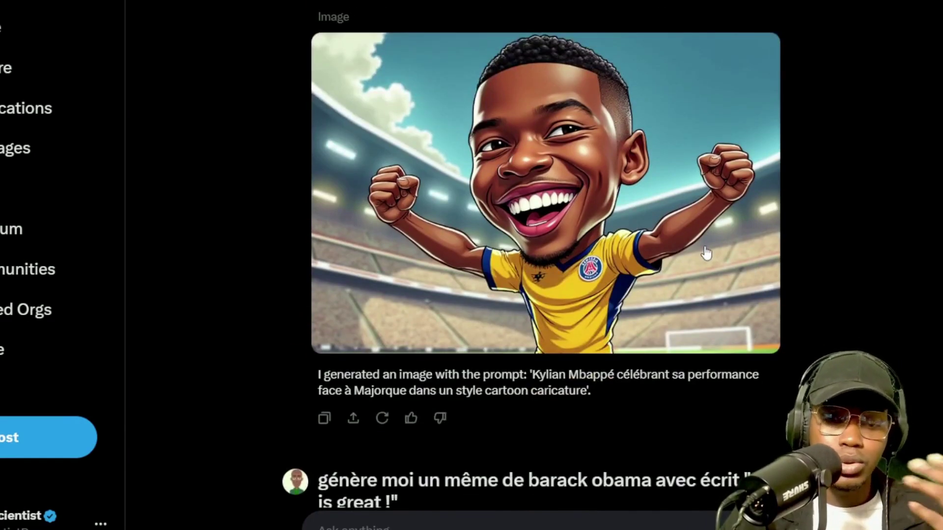
pyautogui.scroll(5, 706, 253)
pyautogui.scroll(8, 706, 252)
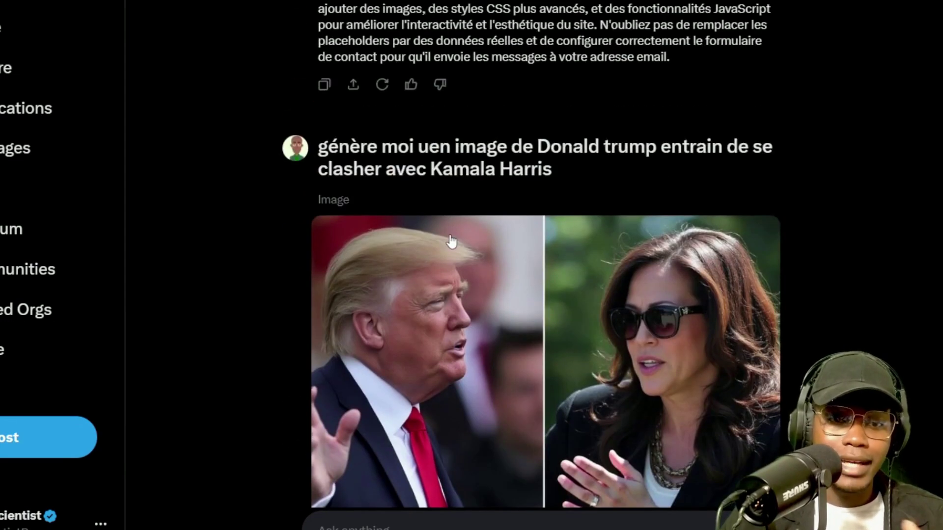
pyautogui.scroll(-6, 507, 237)
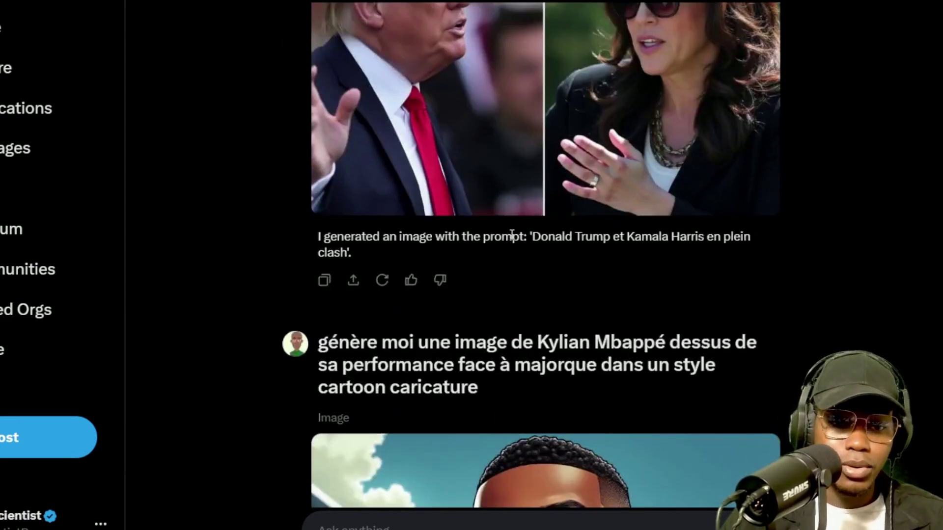
pyautogui.scroll(3, 512, 235)
pyautogui.scroll(-15, 512, 234)
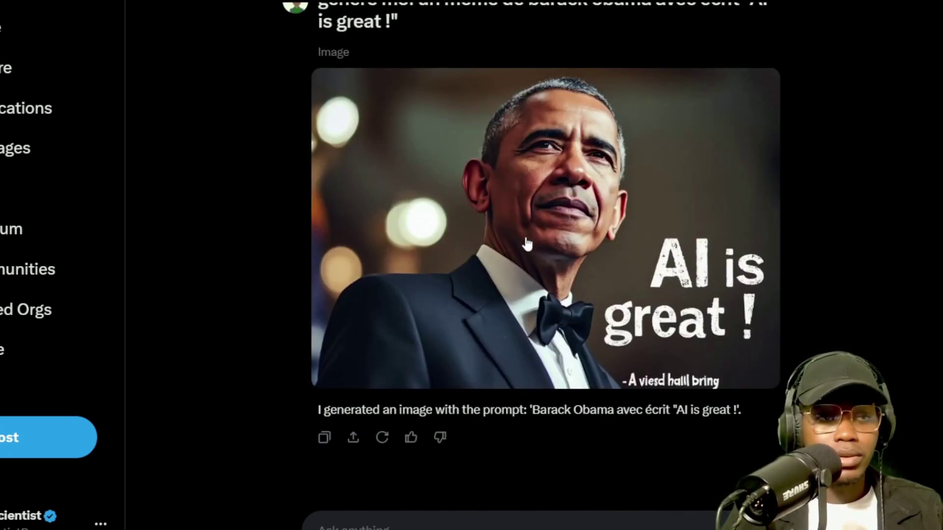
pyautogui.scroll(10, 554, 246)
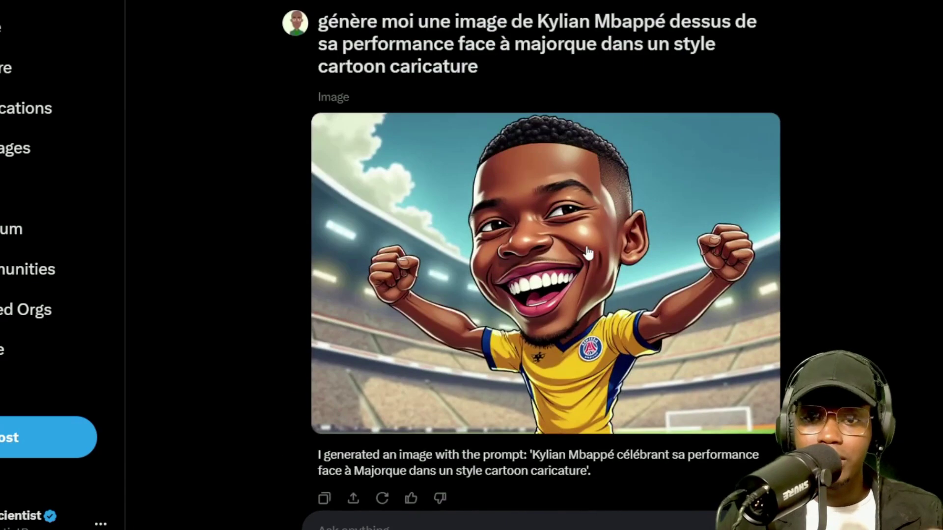
pyautogui.scroll(-8, 588, 254)
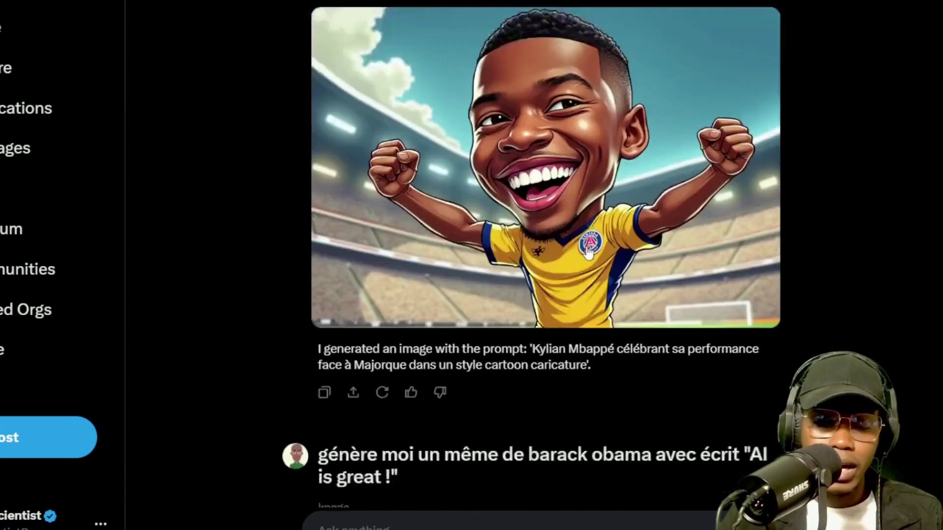
# - Look back at Grok's summary of the Kamala Harris and Donald Trump campaign earlier in the conversation
pyautogui.scroll(20, 588, 253)
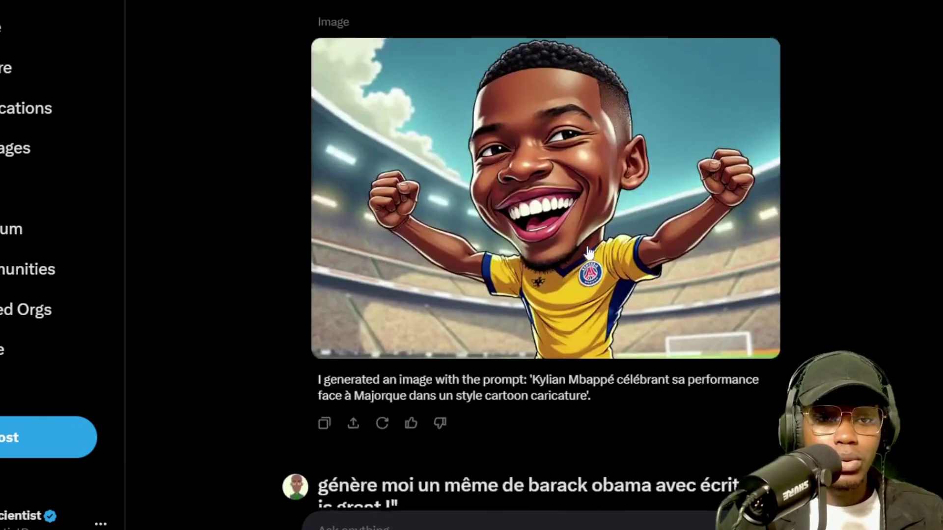
pyautogui.scroll(15, 589, 246)
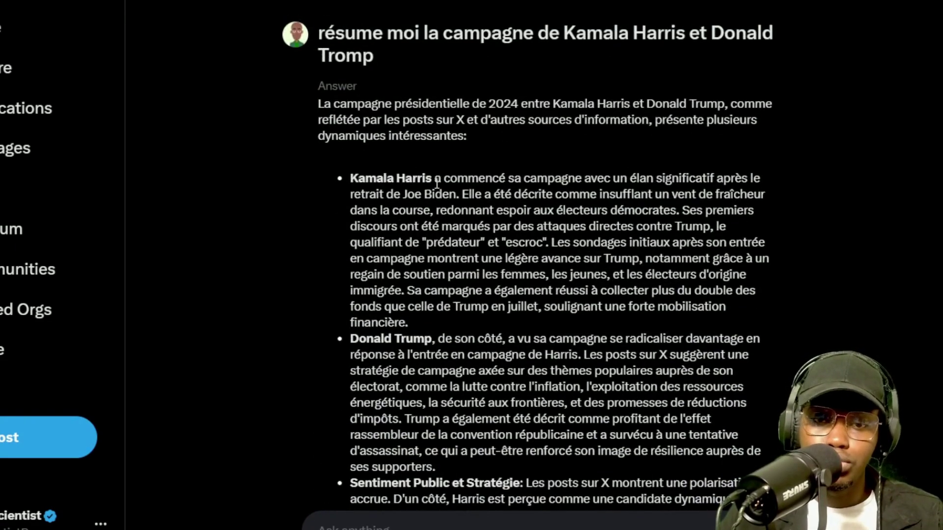
pyautogui.scroll(-20, 437, 185)
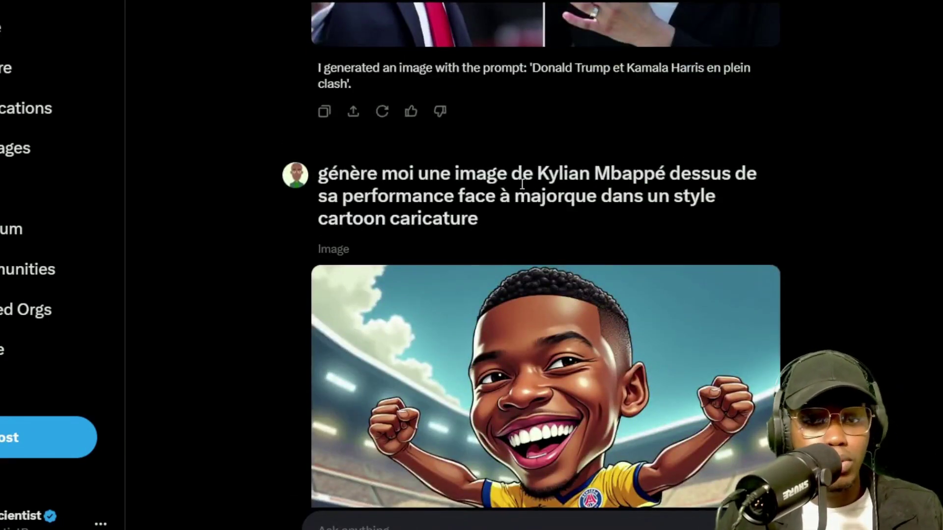
# - Inspect the Barack Obama "AI is great !" meme at full size and close the enlarged view
pyautogui.scroll(-10, 522, 184)
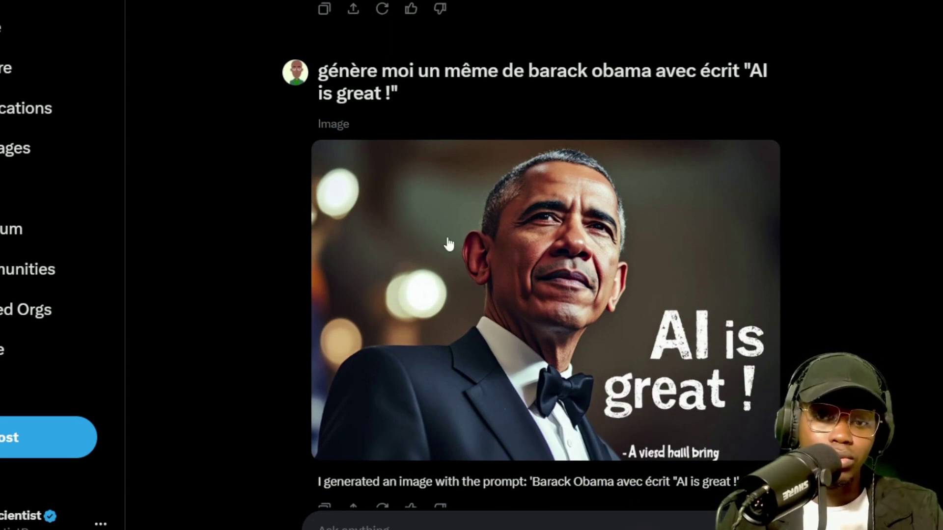
pyautogui.click(569, 255)
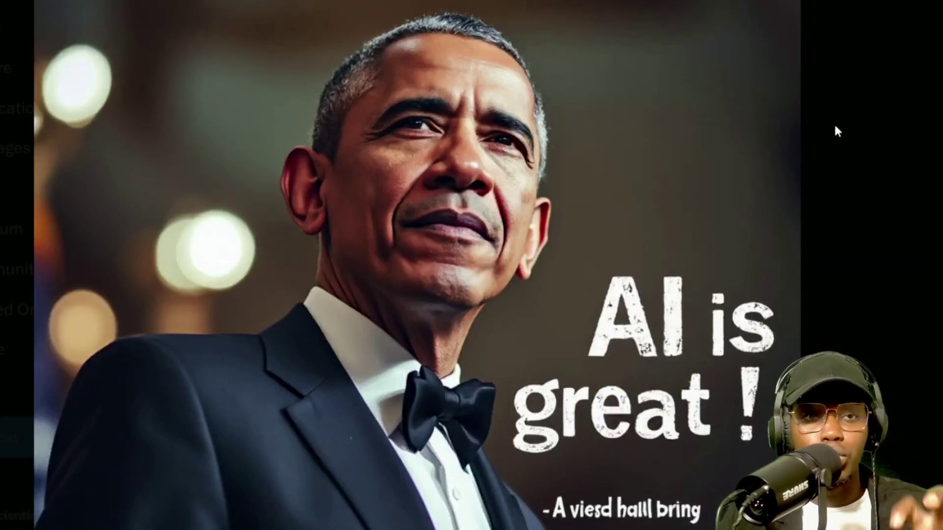
pyautogui.click(823, 110)
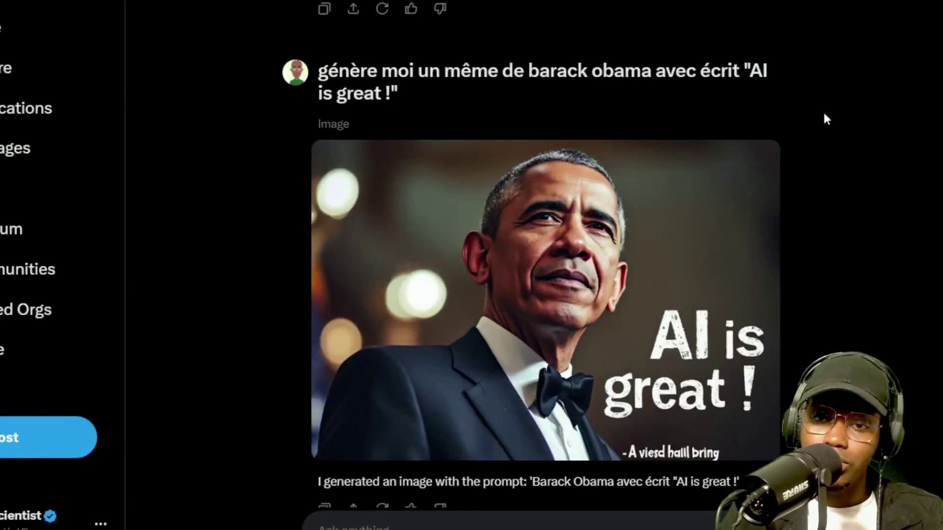
# - Check the Grok model options, including Fun Mode for Grok 2 mini (beta), and close them without changing anything
pyautogui.scroll(5, 759, 112)
pyautogui.scroll(-5, 757, 121)
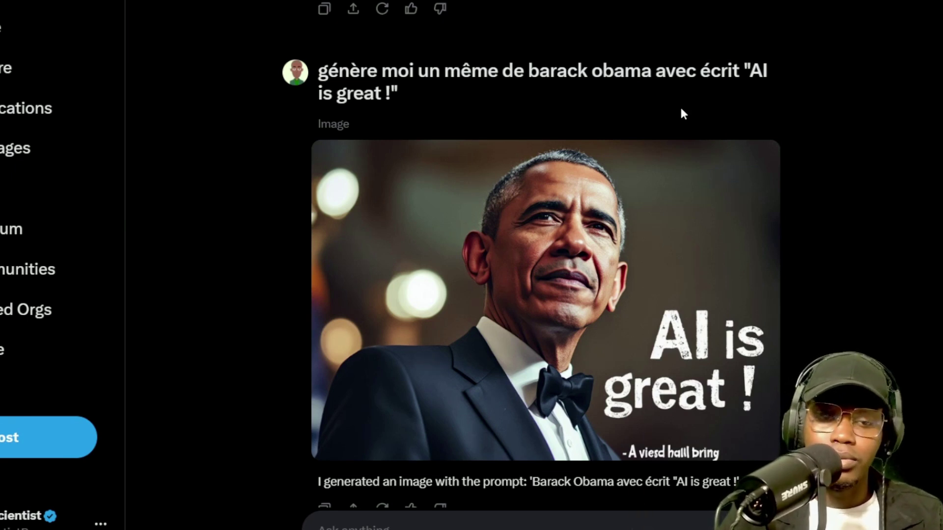
pyautogui.scroll(12, 681, 113)
pyautogui.scroll(-3, 681, 112)
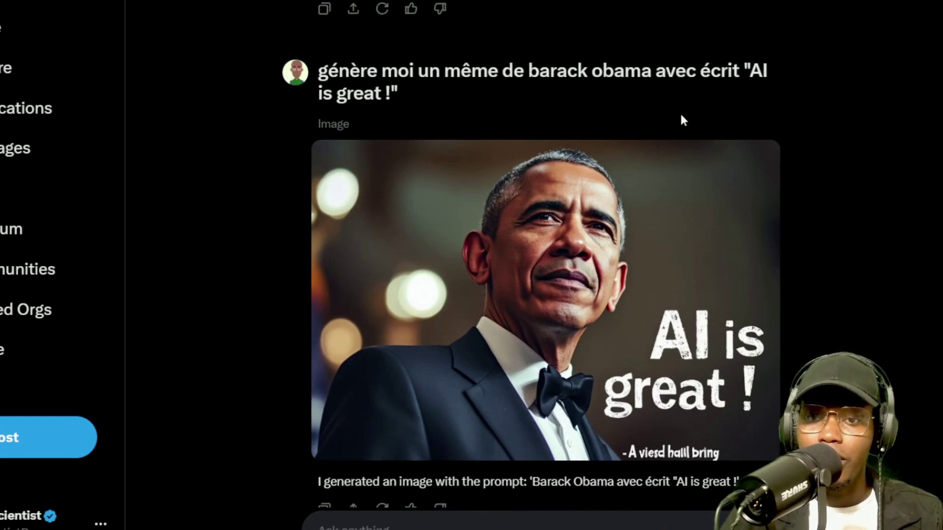
pyautogui.scroll(-2, 681, 116)
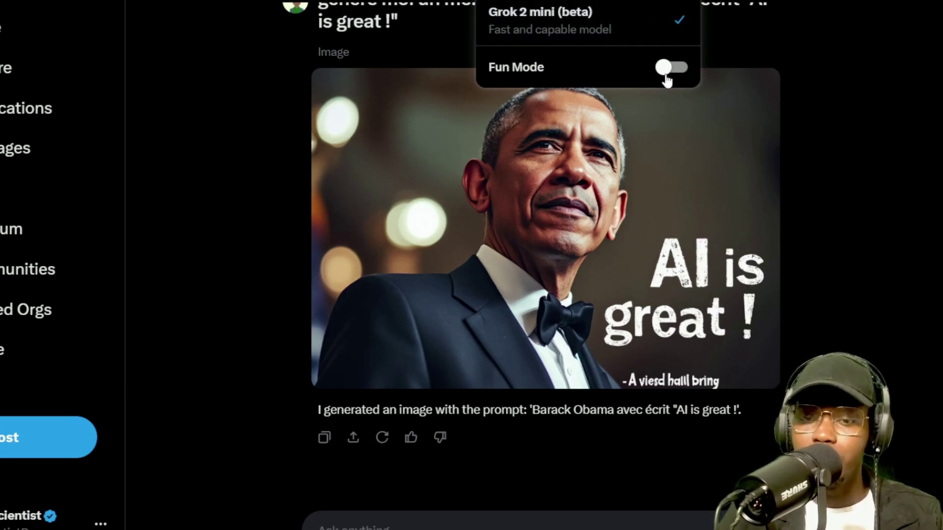
pyautogui.click(856, 62)
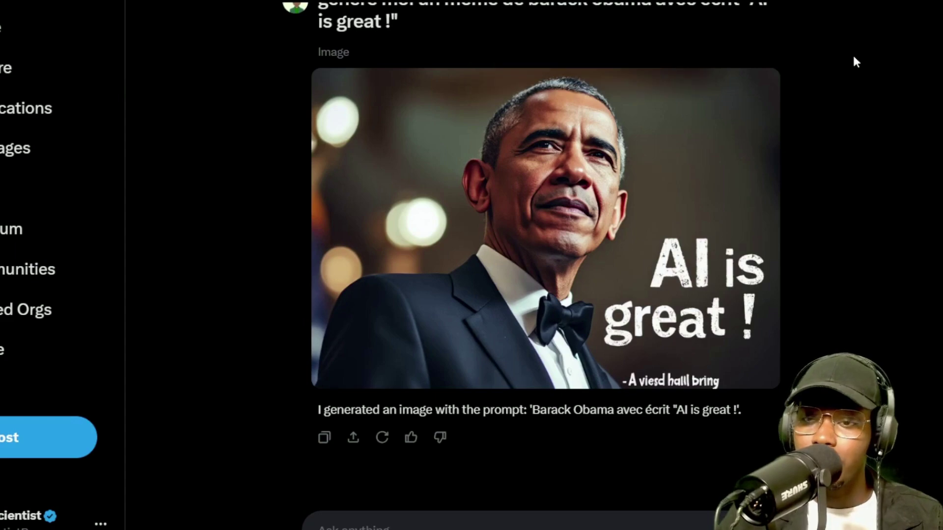
# - Review the Grok conversation again, covering the Trump and Harris clash image and the written summary of their campaign
pyautogui.scroll(20, 852, 63)
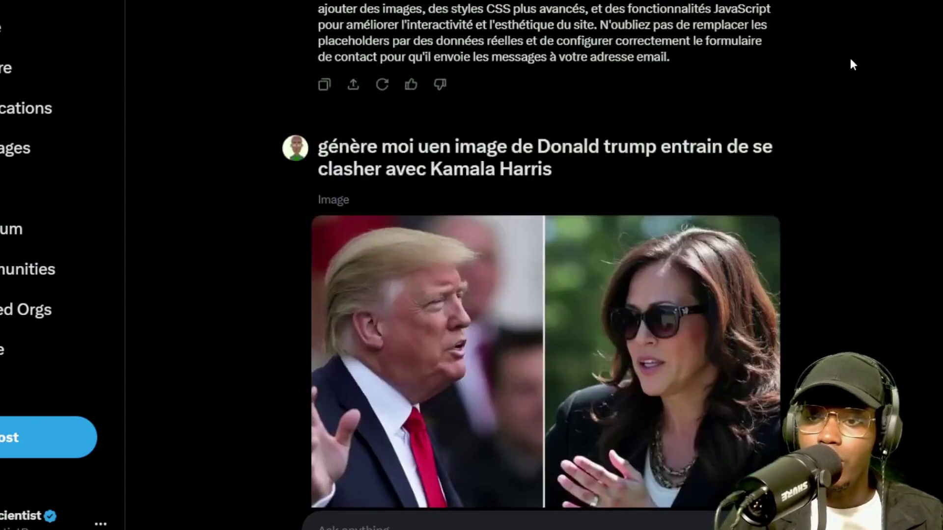
pyautogui.scroll(-15, 852, 63)
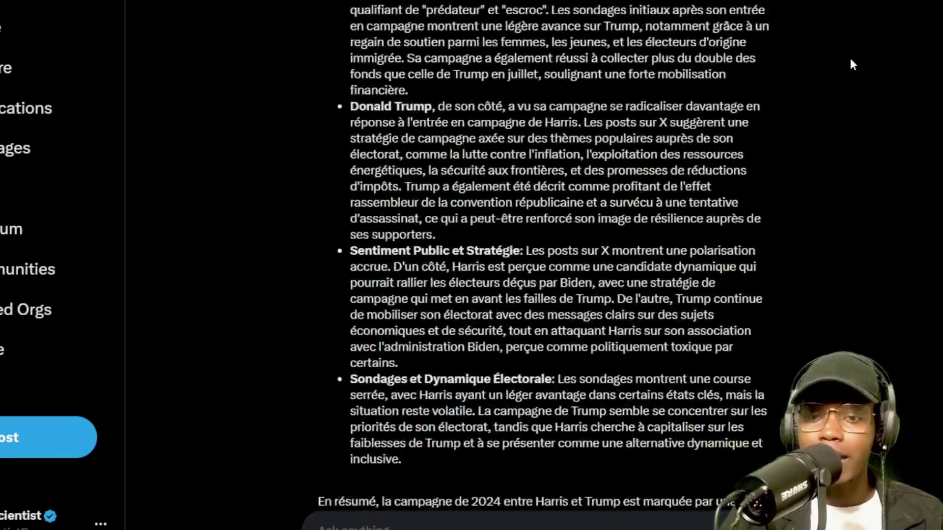
pyautogui.scroll(10, 852, 63)
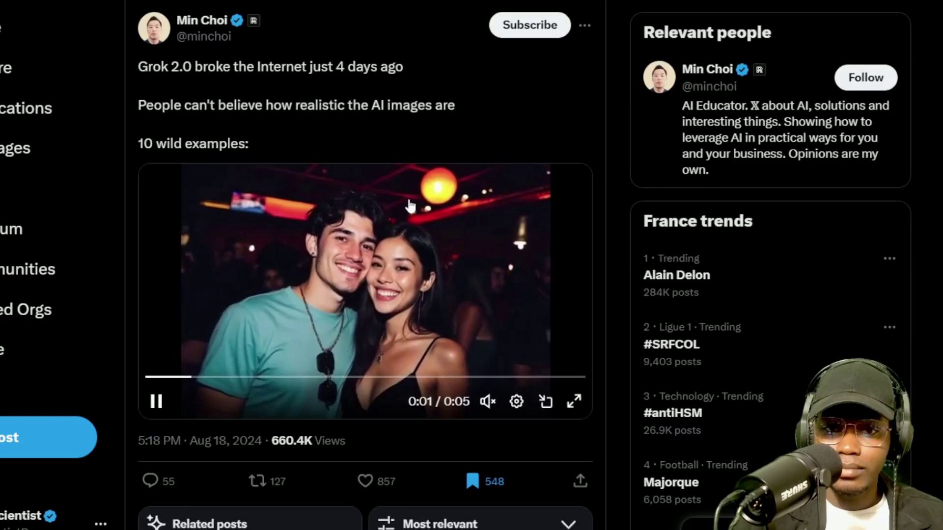
# - Browse the X thread of 10 wild Grok 2.0 examples and watch the video under "1. Impressive AI images"
pyautogui.scroll(-10, 415, 204)
pyautogui.scroll(3, 415, 202)
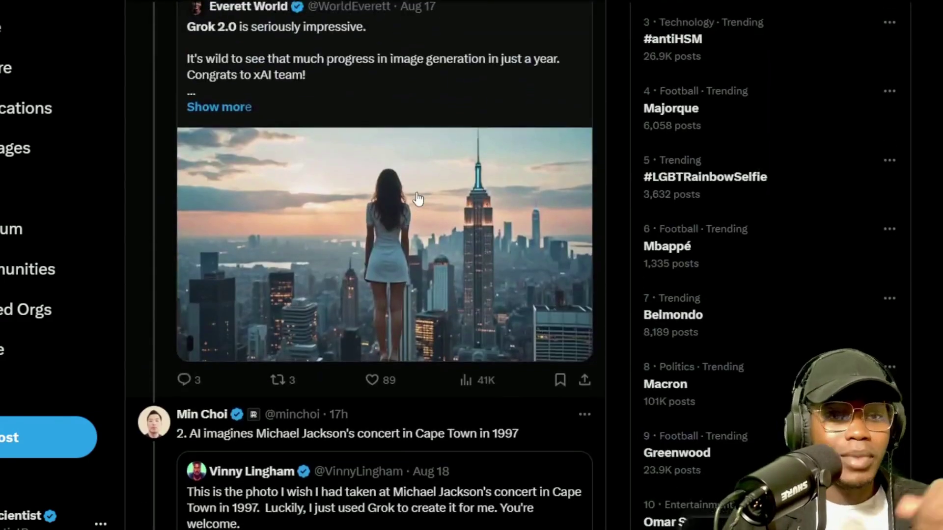
pyautogui.scroll(-5, 416, 200)
pyautogui.scroll(8, 417, 199)
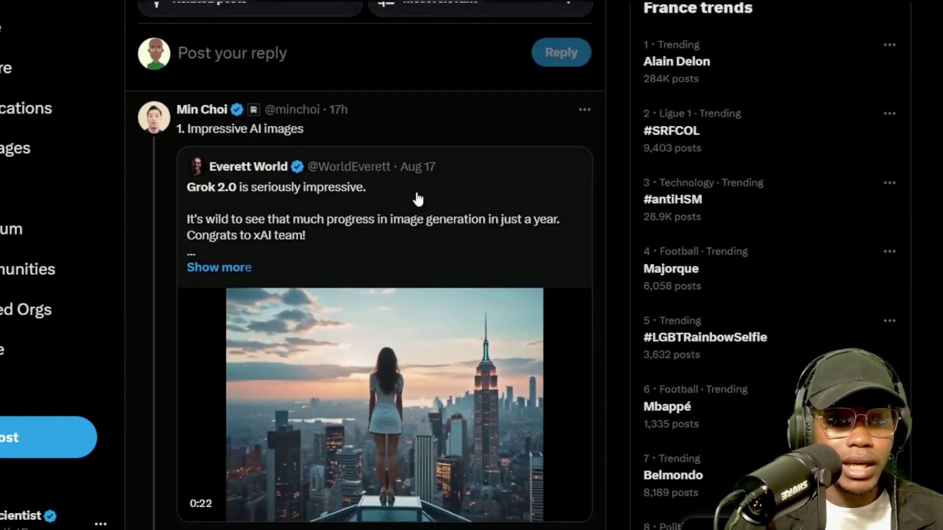
pyautogui.scroll(-3, 418, 199)
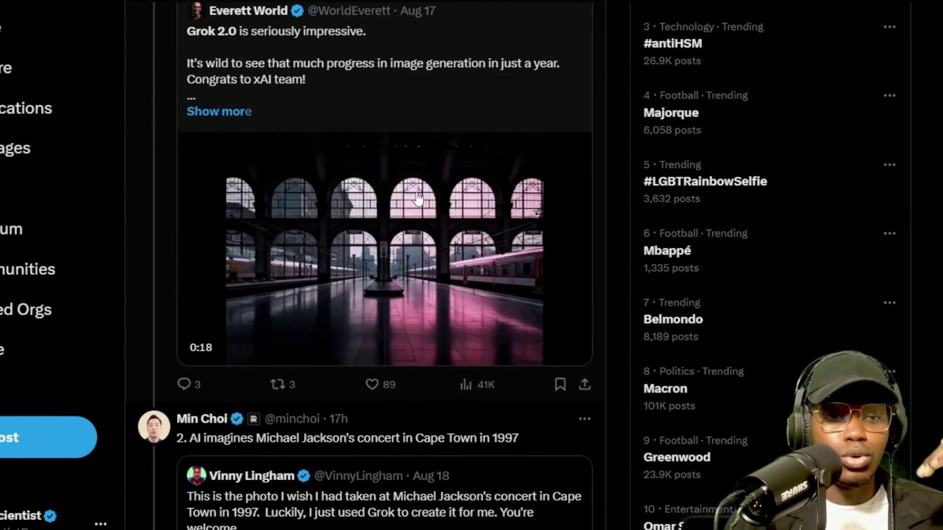
pyautogui.moveTo(420, 198)
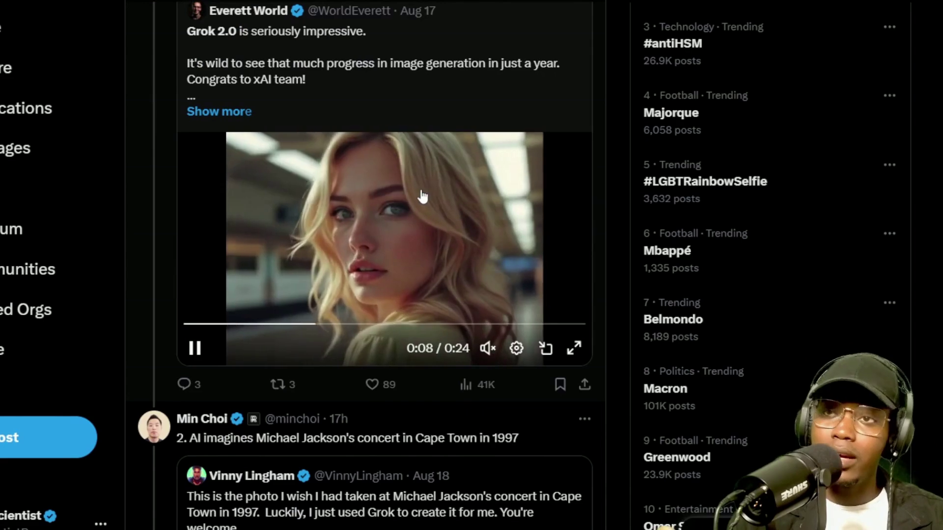